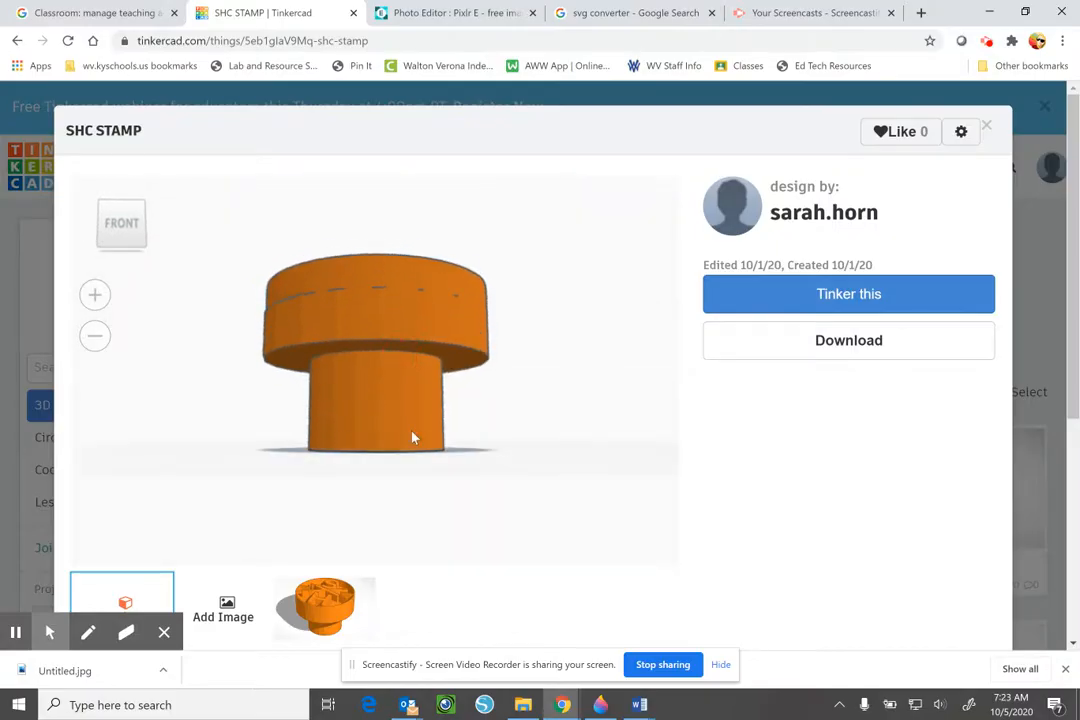
- Examine the finished SHC STAMP model from directly above and at an angle
drag(386, 304, 381, 424)
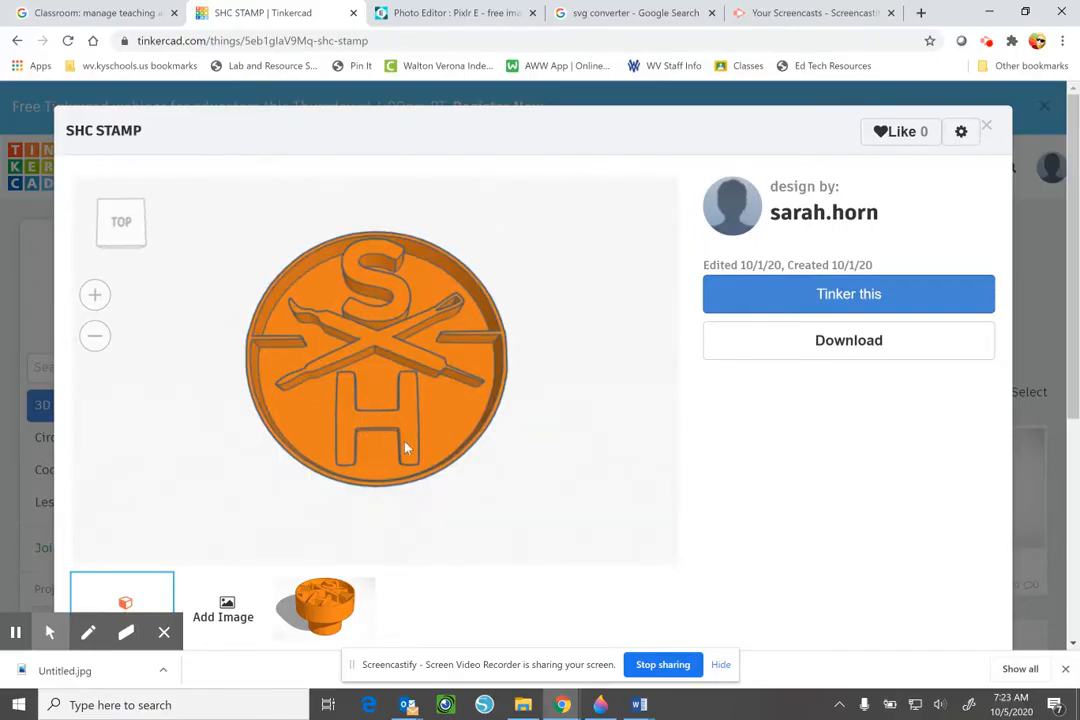
drag(409, 444, 410, 426)
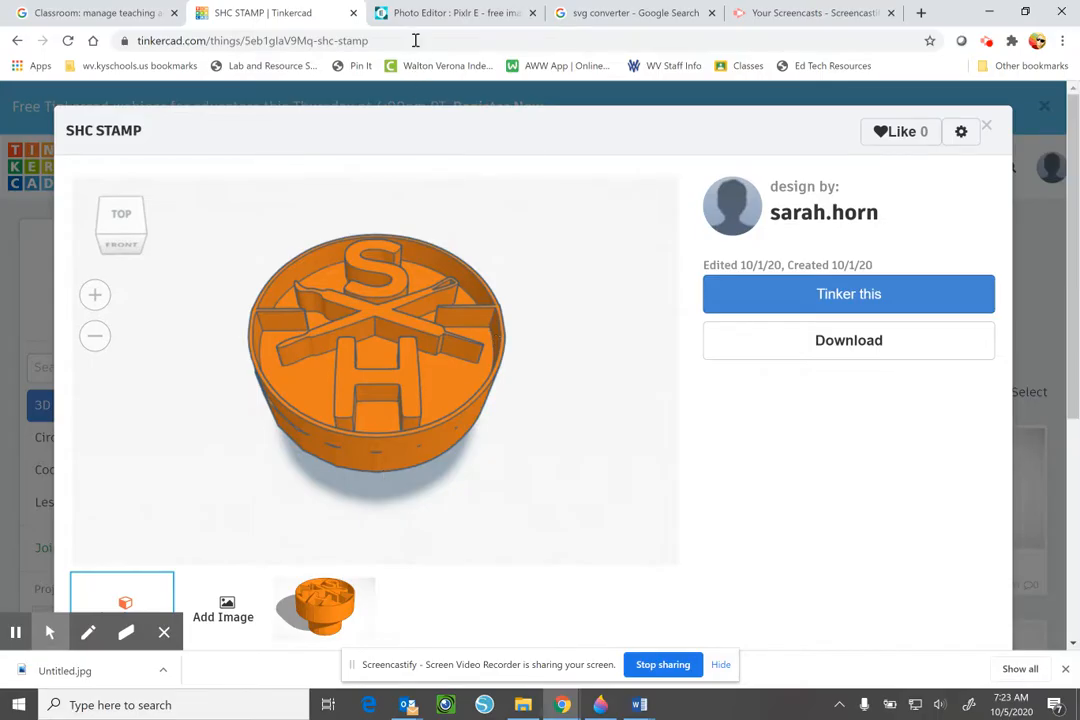
- Switch to Pixlr E and create a new blank Web small image, 800x600
click(450, 13)
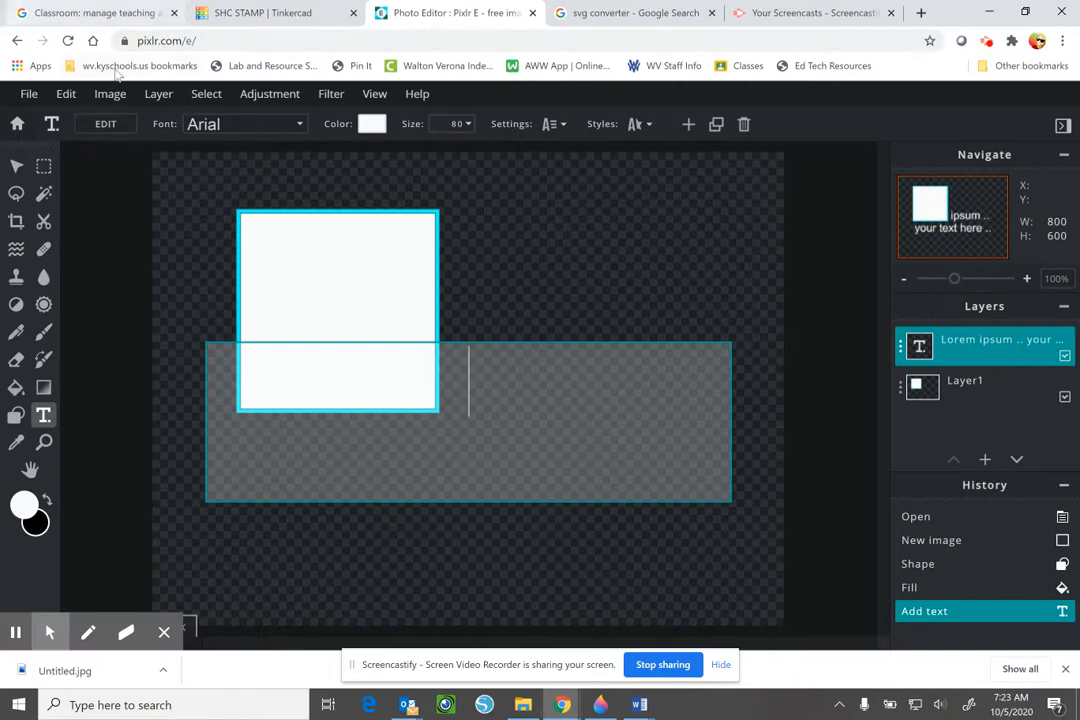
click(17, 41)
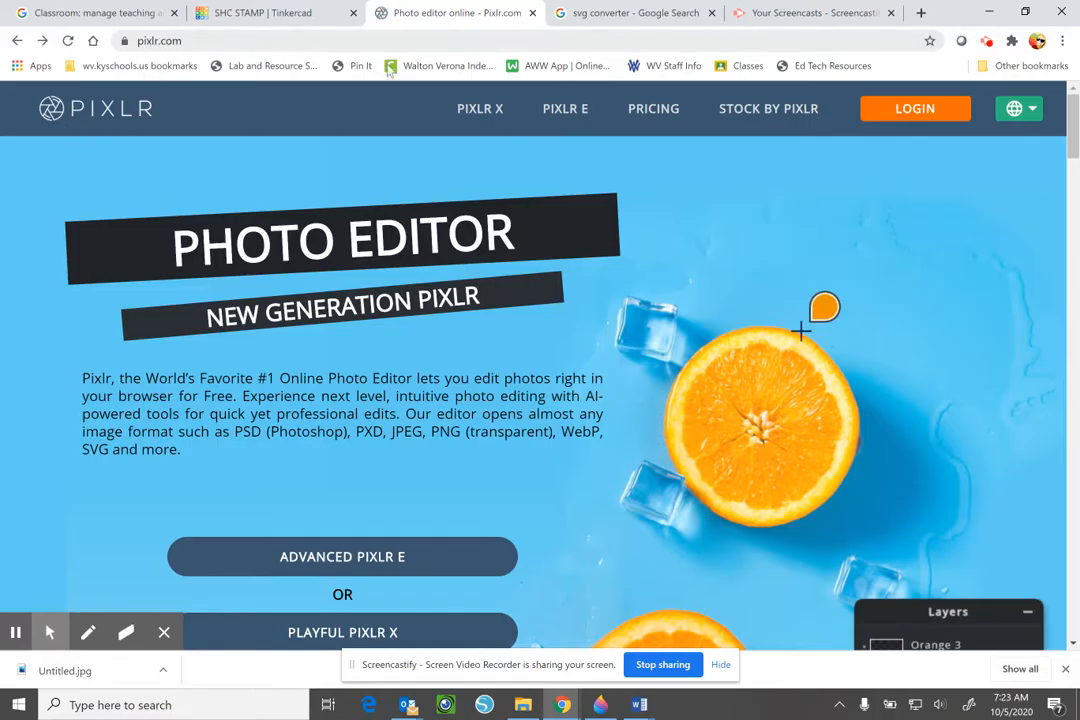
click(565, 112)
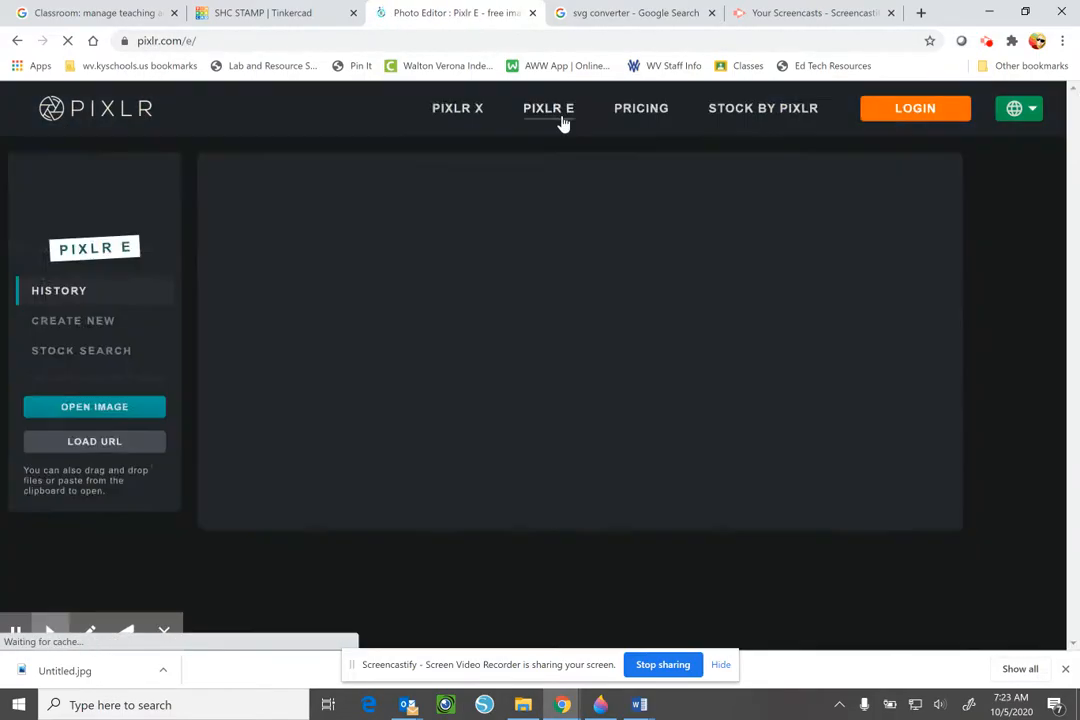
click(55, 321)
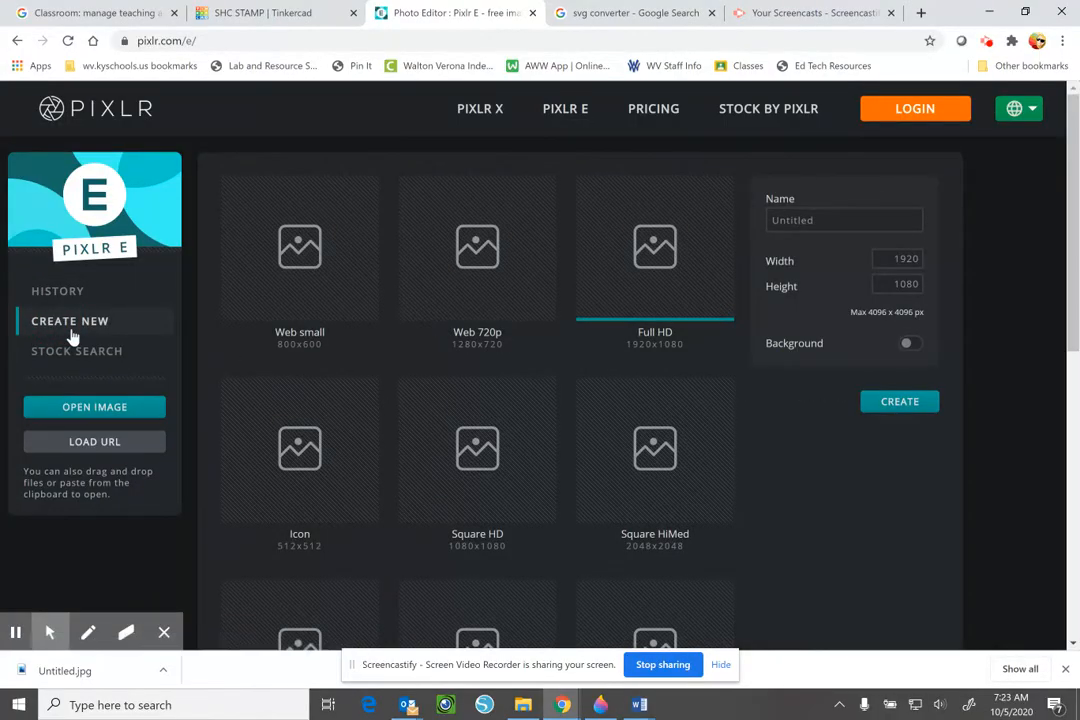
click(250, 266)
click(898, 401)
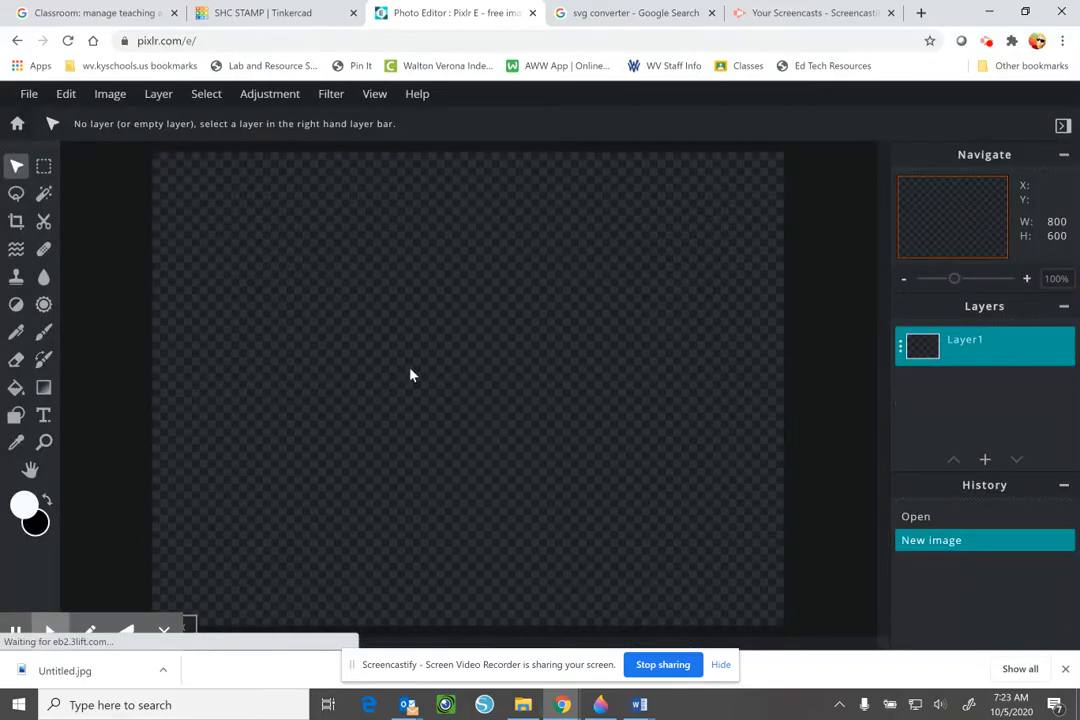
- Draw a large rectangle in the upper-left area of the canvas and fill it with white
click(16, 415)
mouse_move(264, 226)
mouse_down()
mouse_move(458, 408)
mouse_move(513, 440)
mouse_up()
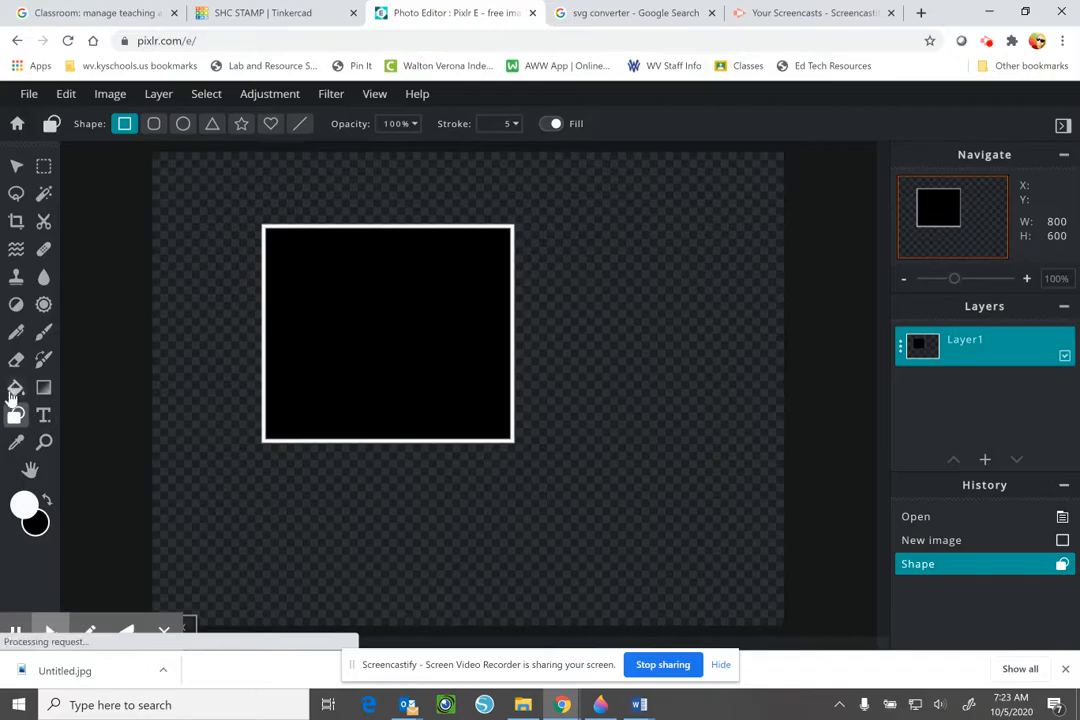
click(24, 503)
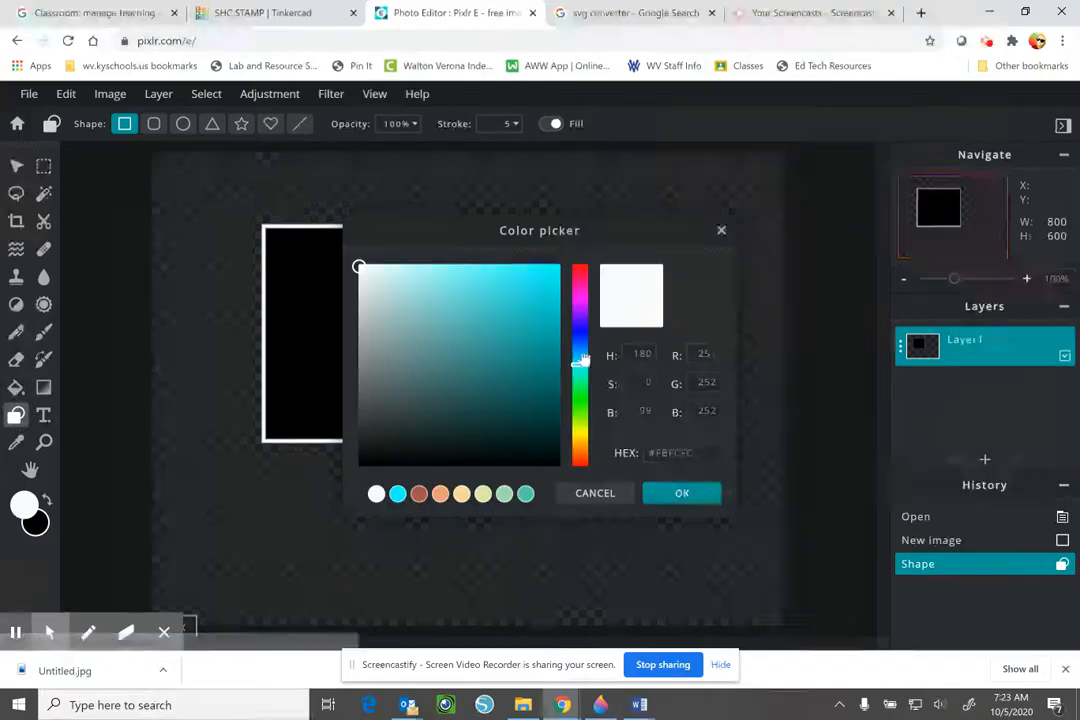
click(679, 494)
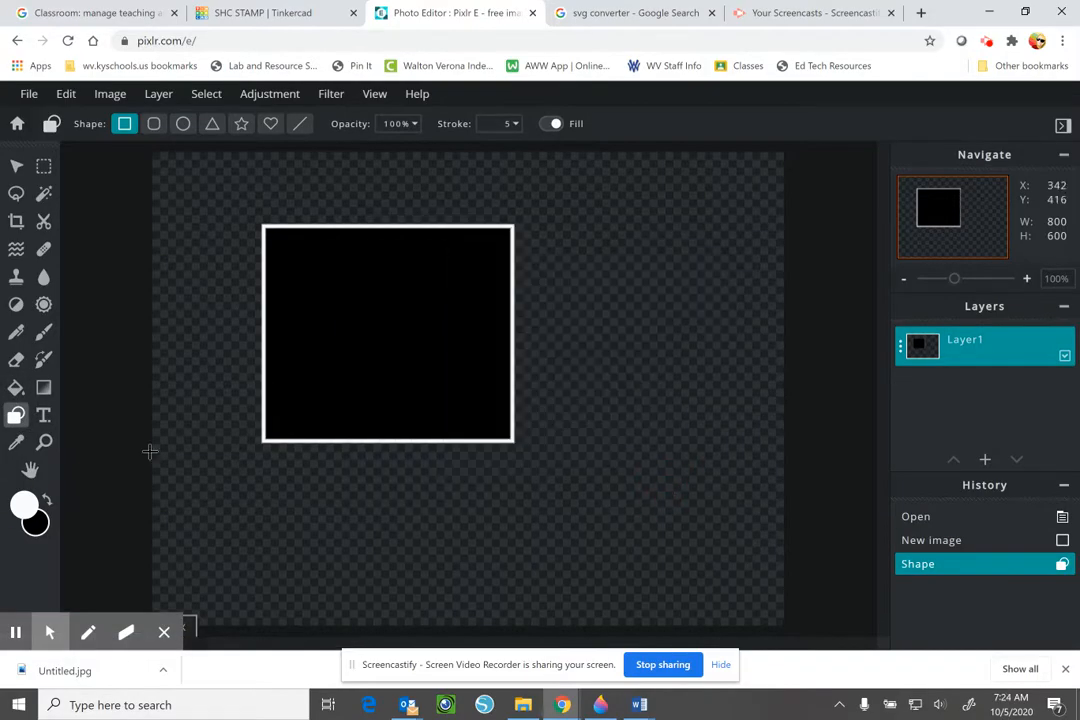
click(16, 387)
click(346, 333)
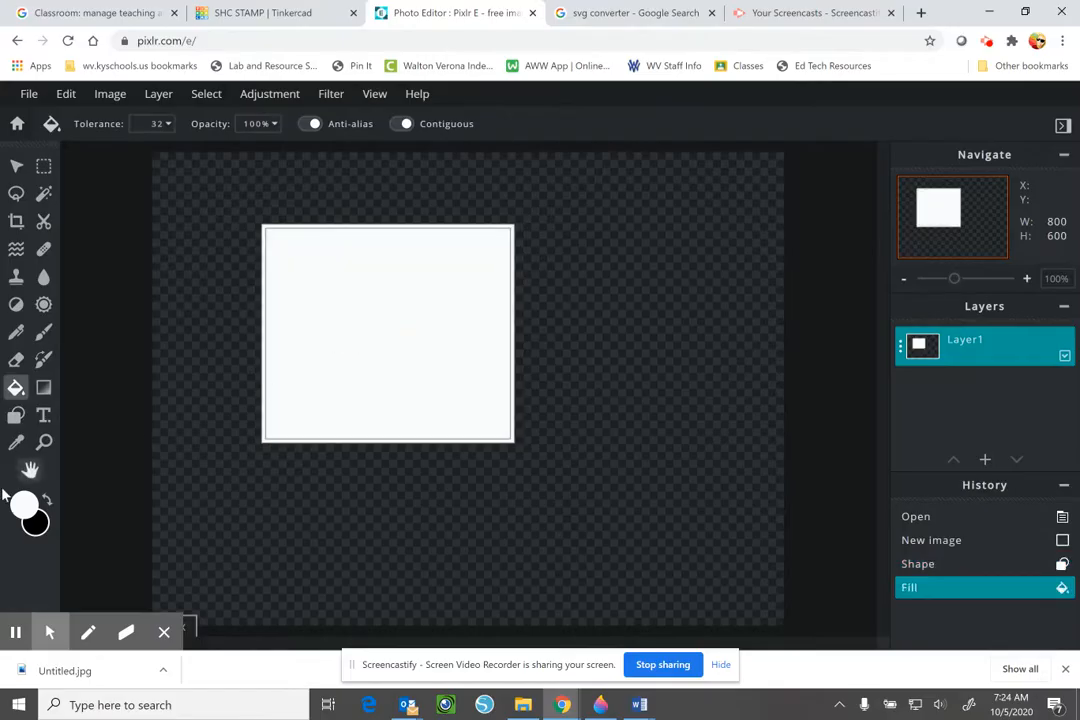
- Add a text layer to the image and set the text color to black
click(43, 415)
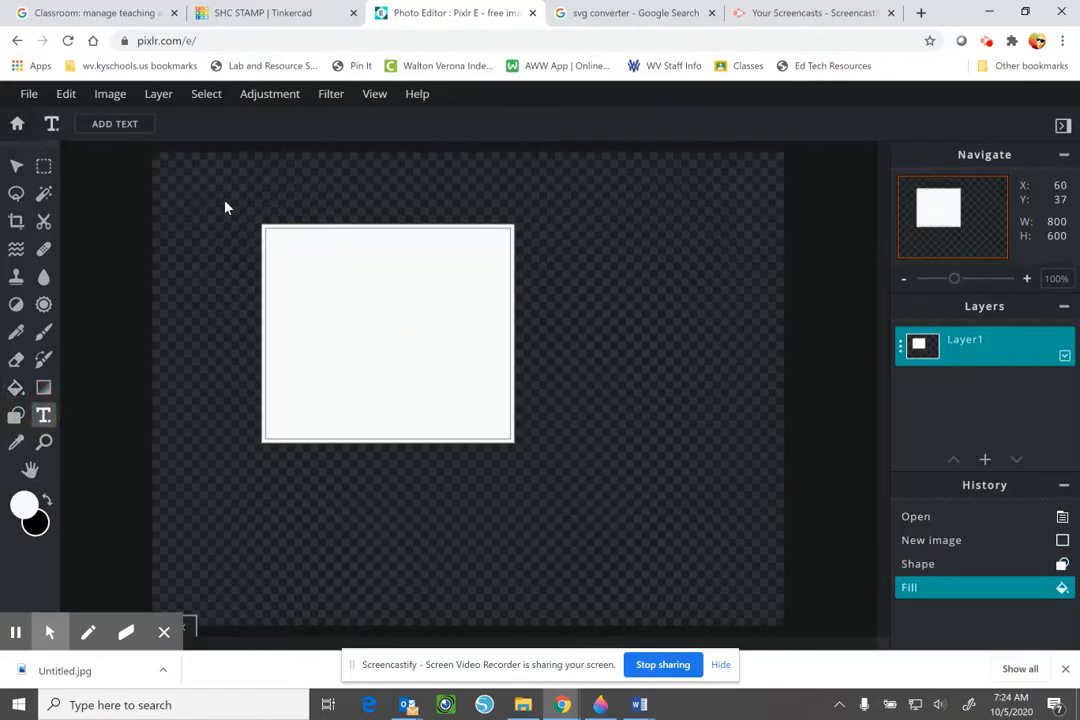
click(114, 124)
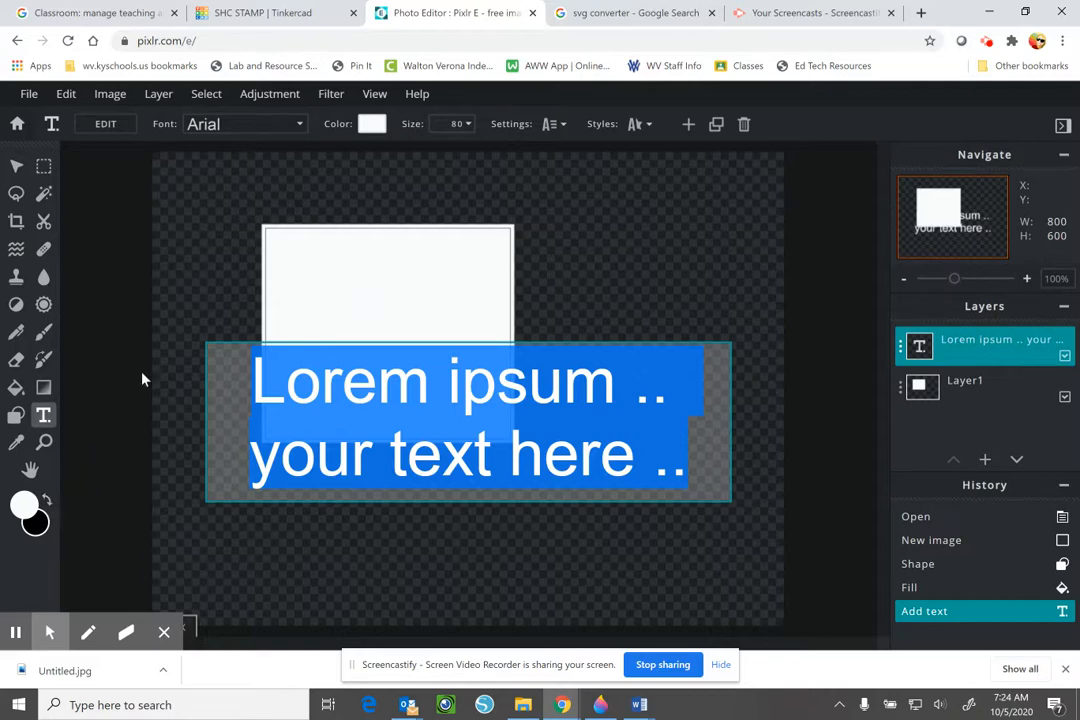
click(371, 124)
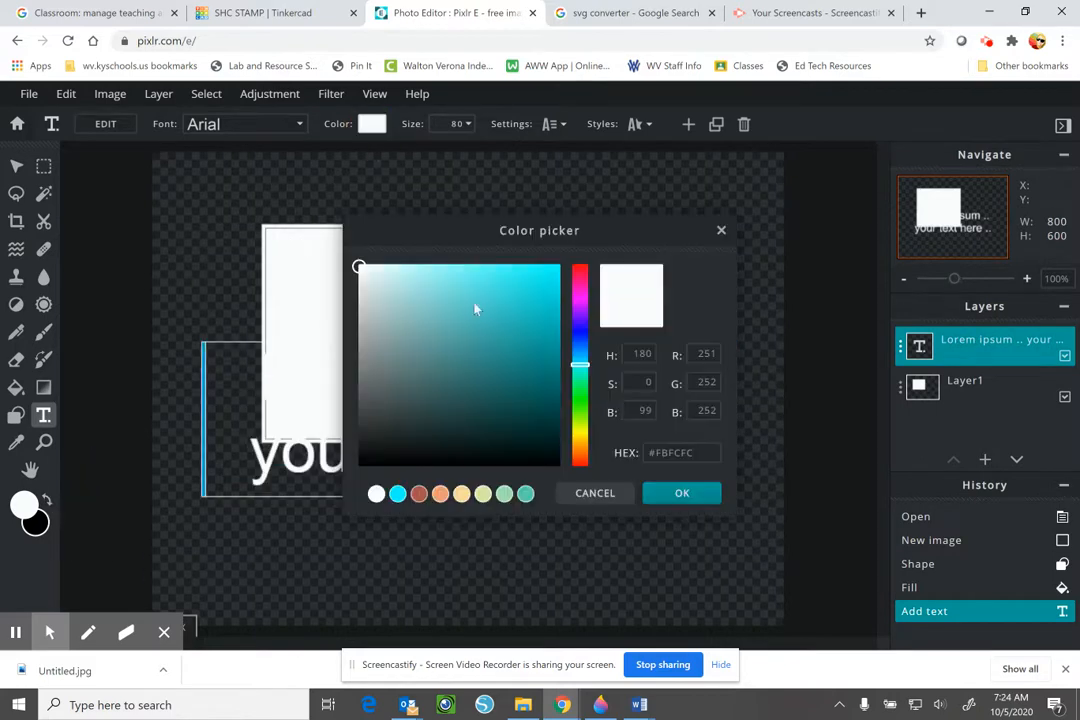
click(554, 462)
click(676, 499)
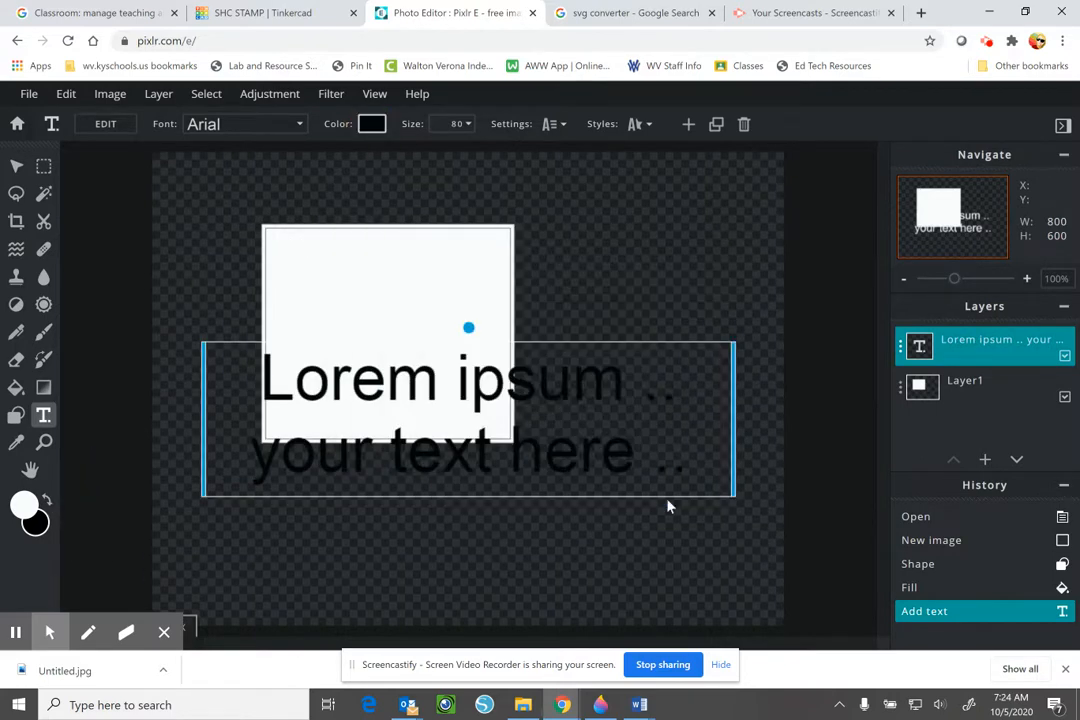
- Replace the placeholder text in the text layer with "shc"
key(j)
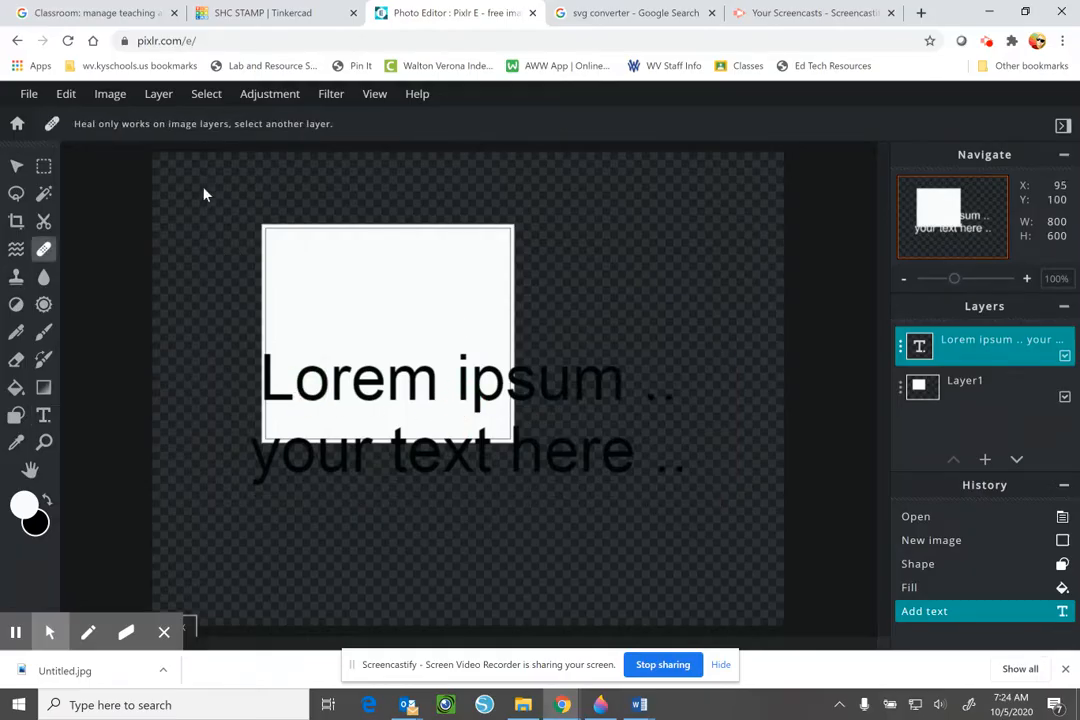
click(44, 415)
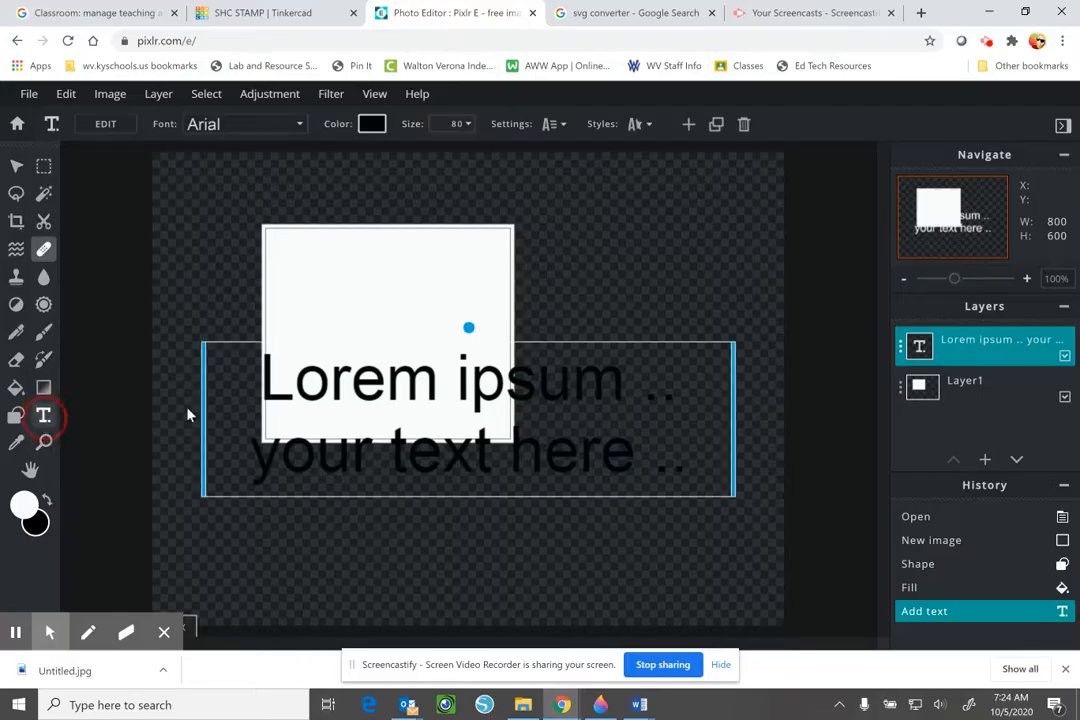
click(284, 386)
click(540, 392)
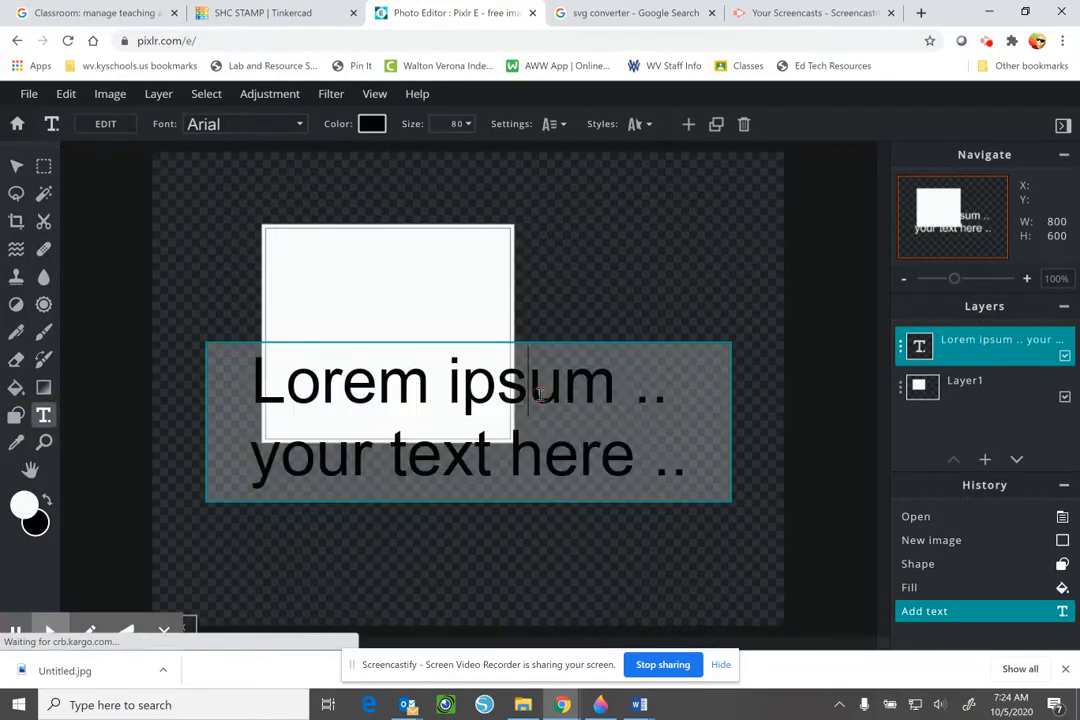
drag(621, 458, 213, 389)
text(shc)
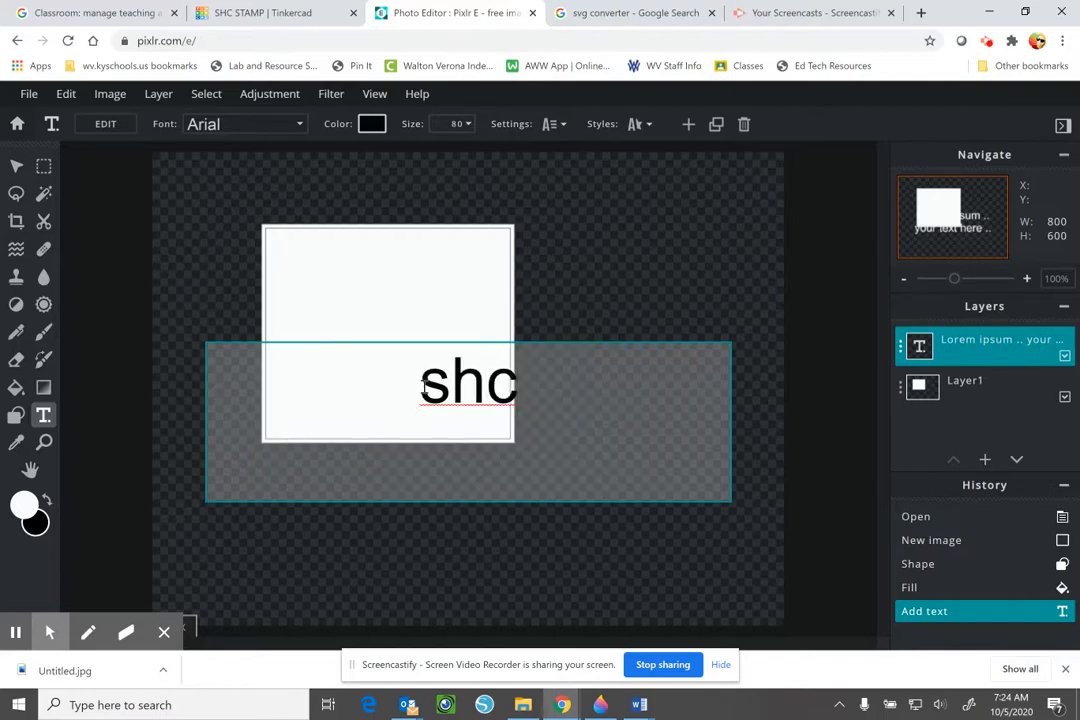
- Try the Adios Amigos and Aberus fonts on the shc text and settle on Georgia
drag(422, 400, 542, 378)
click(299, 124)
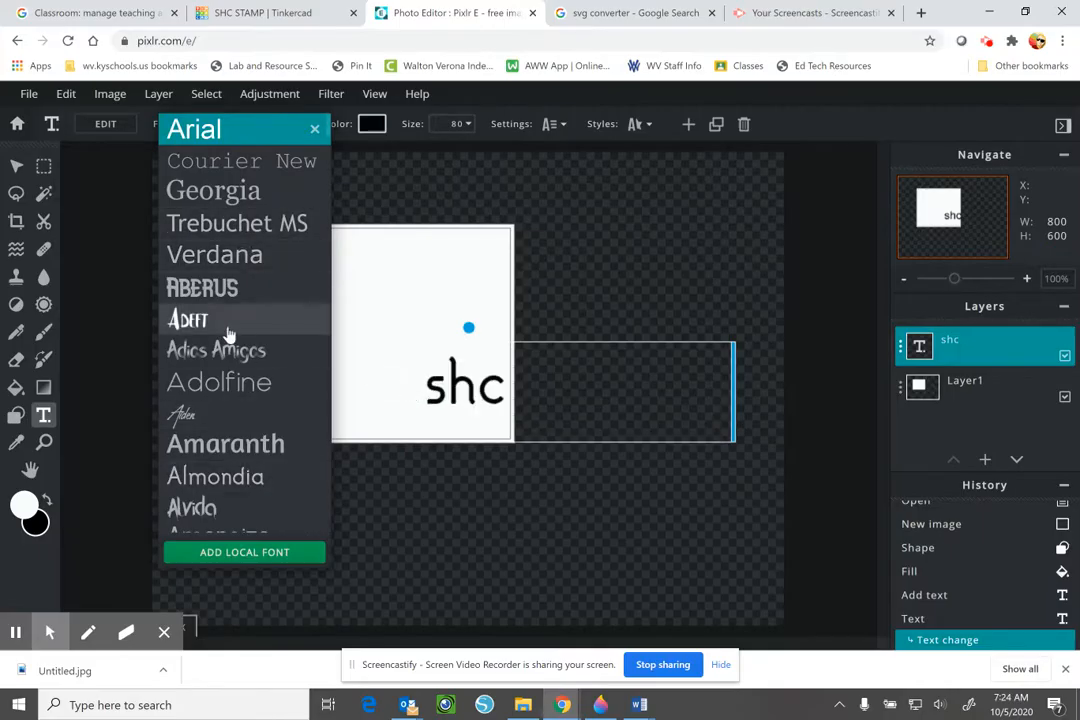
click(226, 351)
click(219, 125)
click(212, 289)
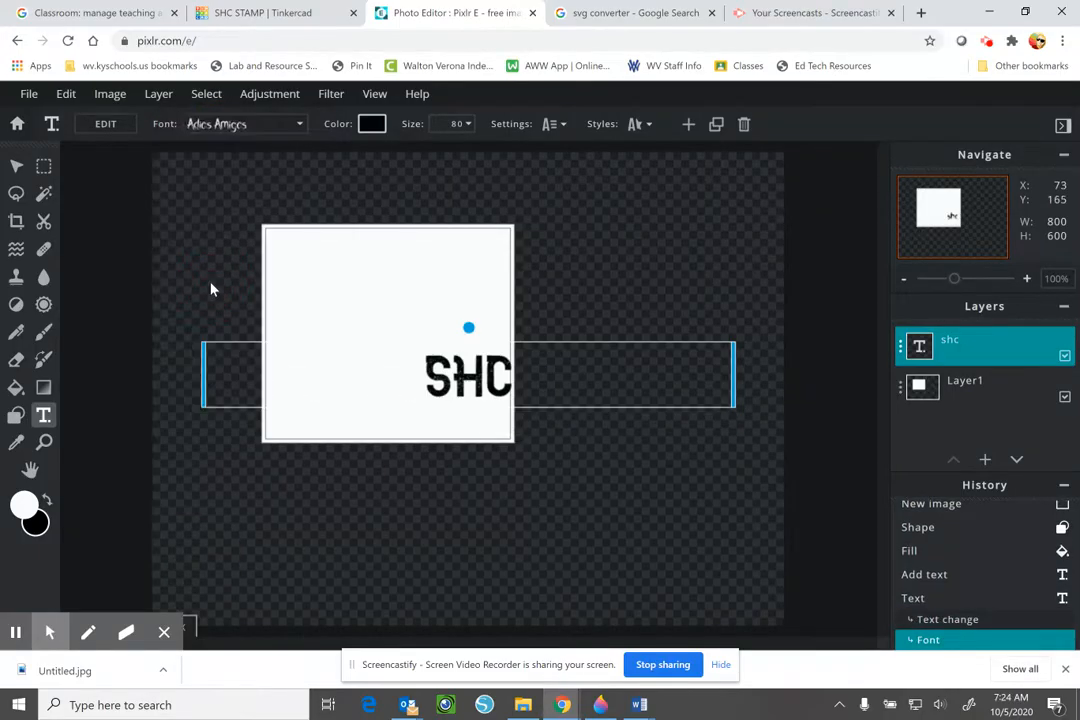
click(220, 124)
click(207, 190)
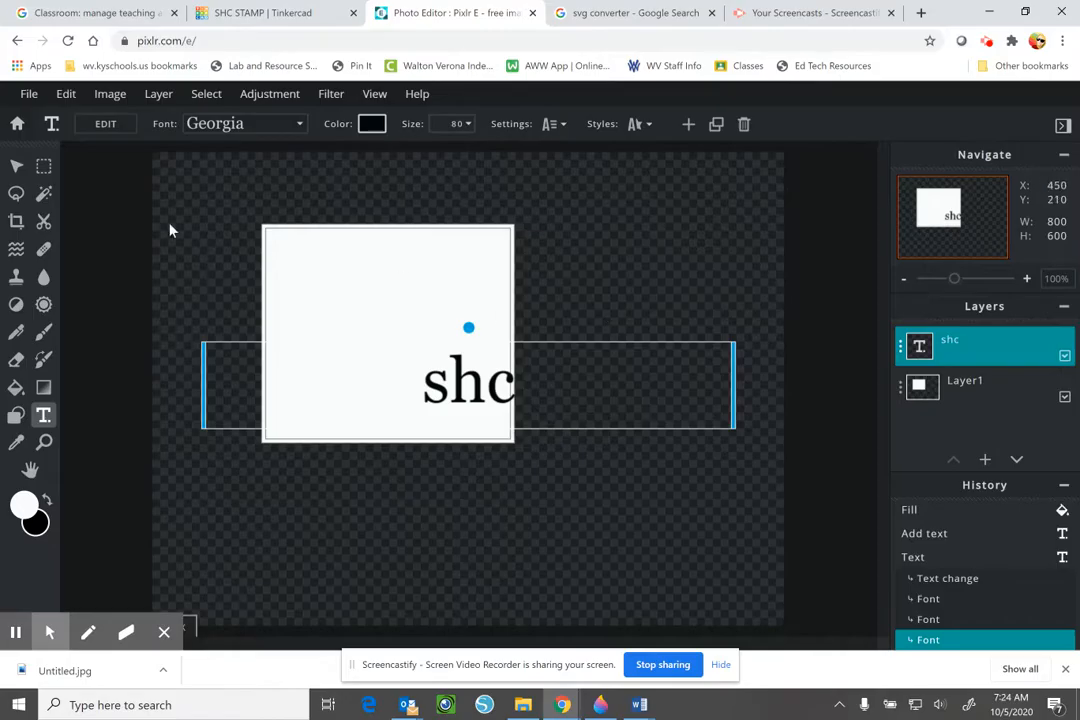
- Open the save settings for the image and choose JPG as the file type
click(28, 95)
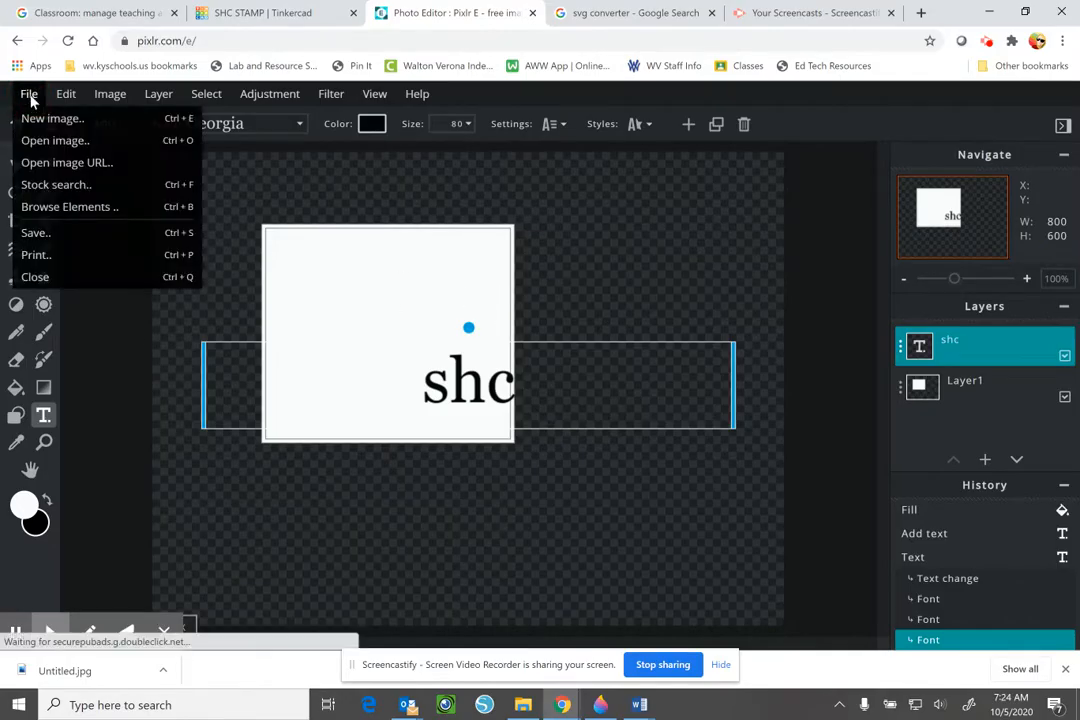
click(34, 233)
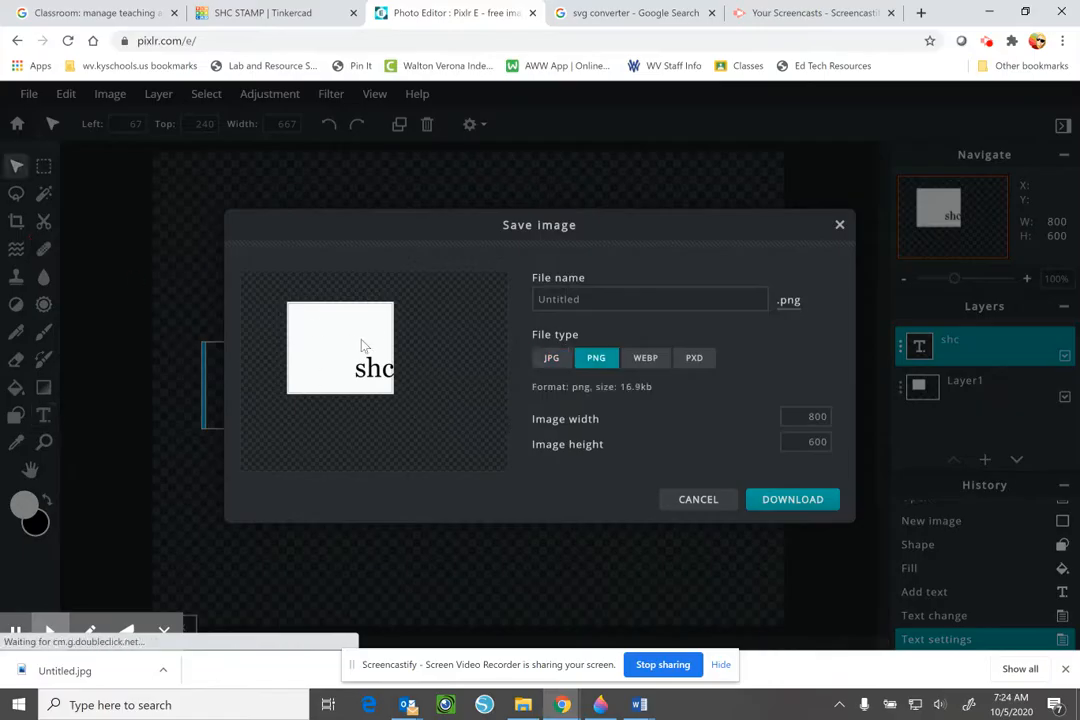
click(553, 362)
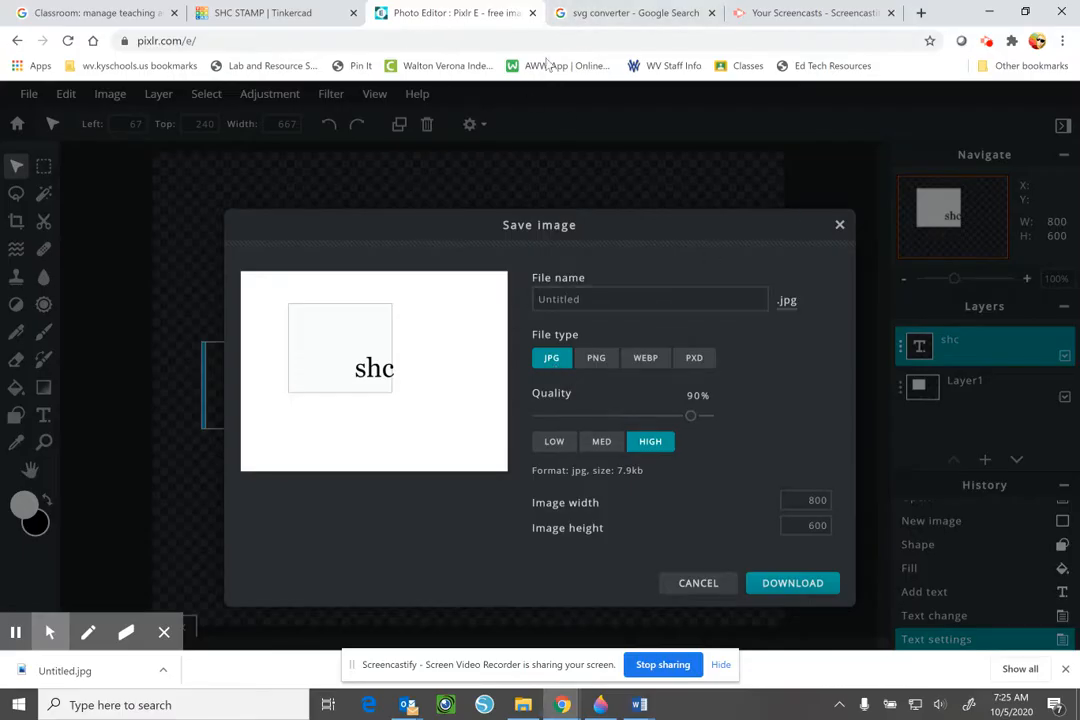
- Open the Picsvg Free SVG Converter from the "svg converter" search results and start a picture upload
click(588, 20)
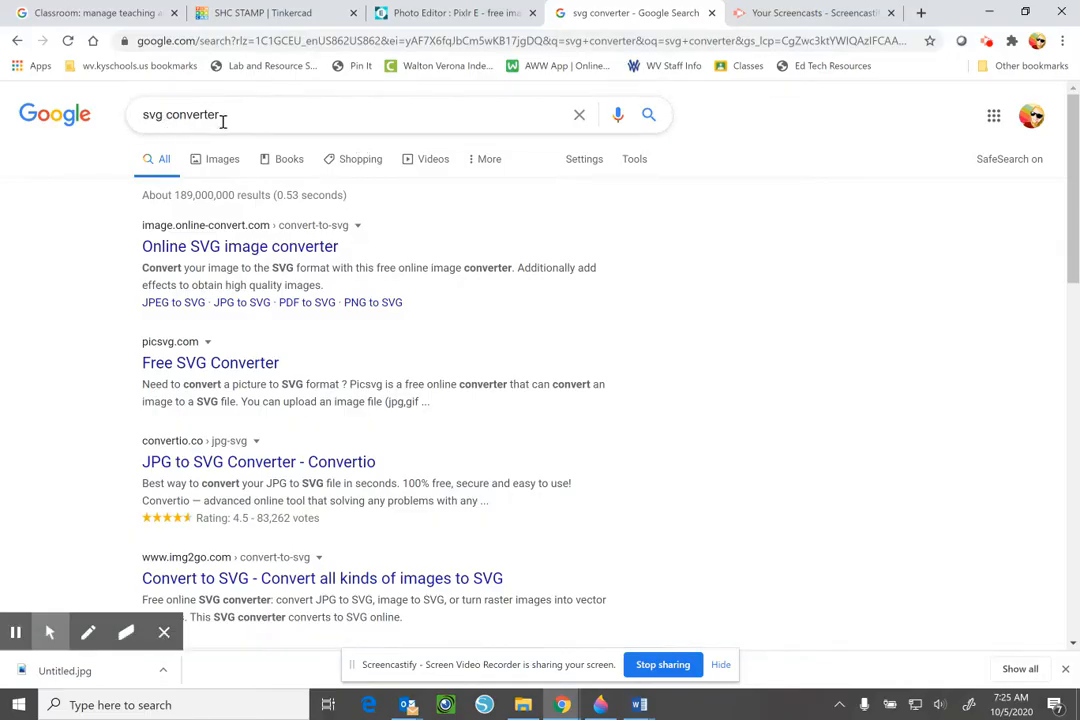
click(160, 362)
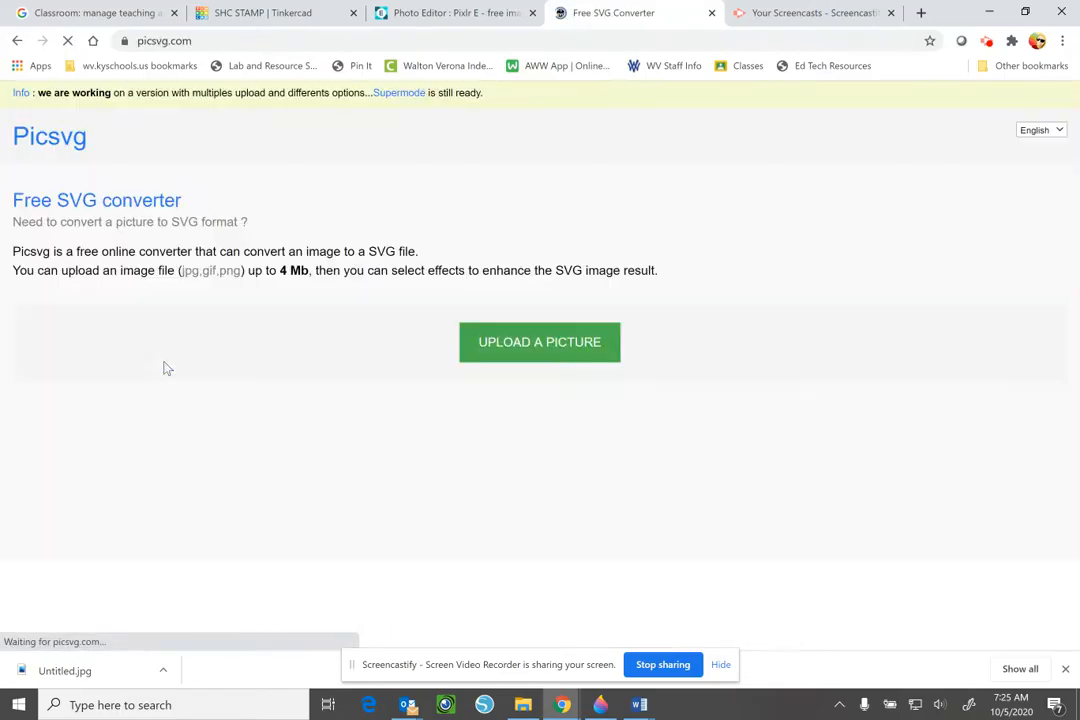
click(518, 343)
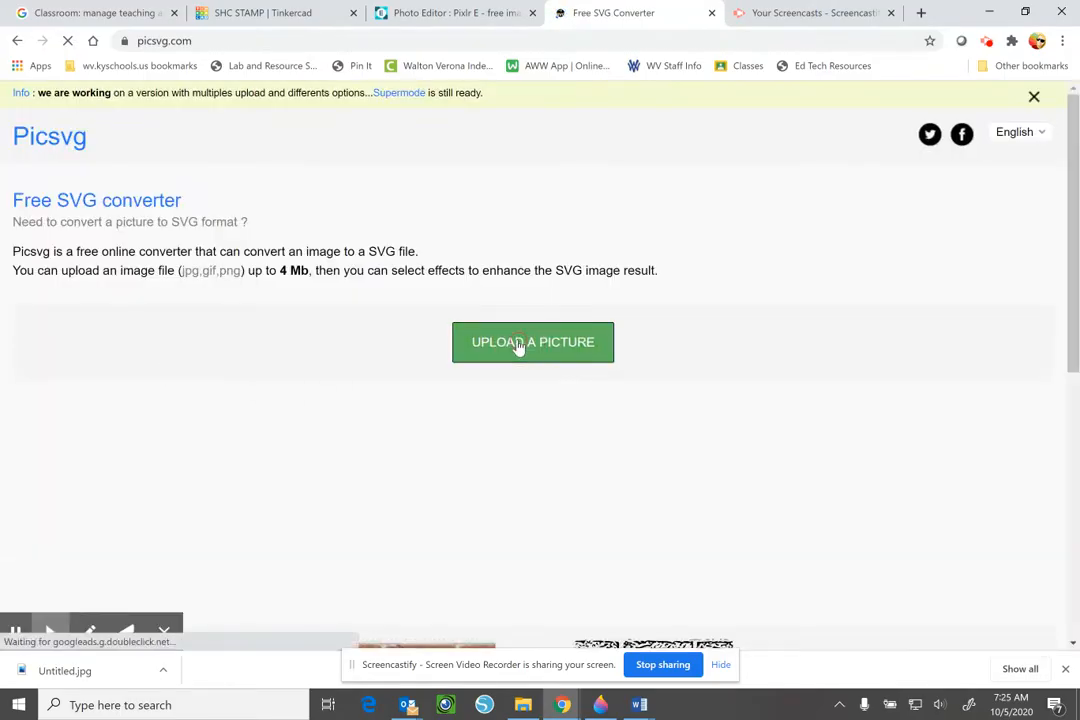
scroll(640, 462, down, 4)
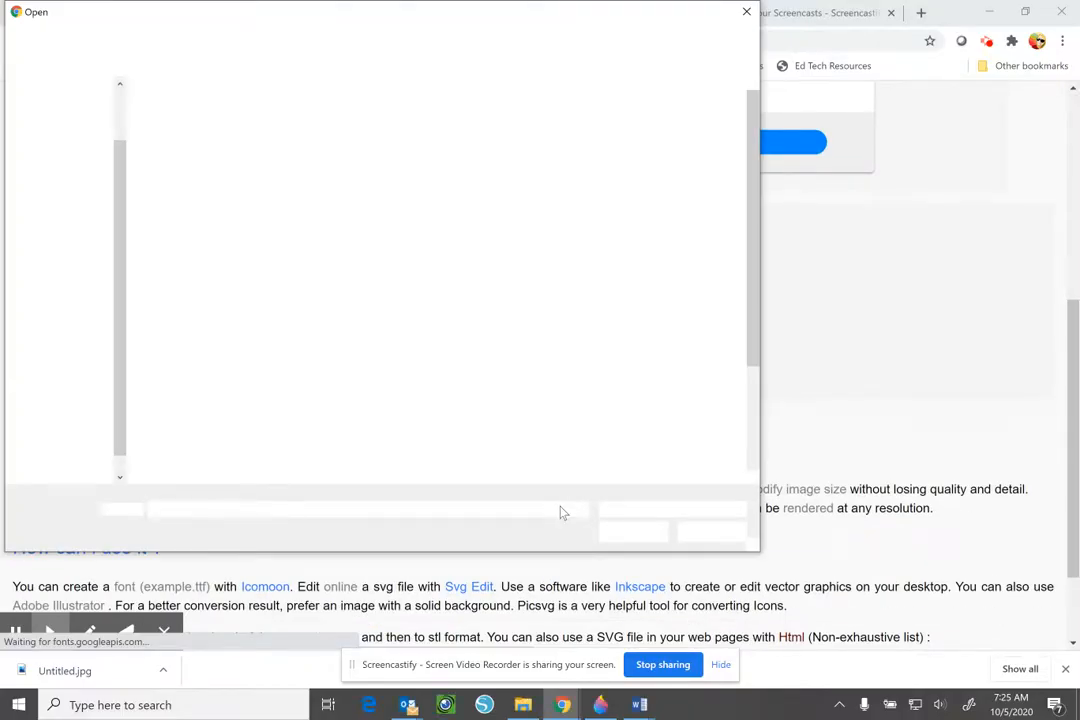
- Upload the "WV Diamond - One Color" image from the wv folder inside screen printing on the network drive
click(88, 477)
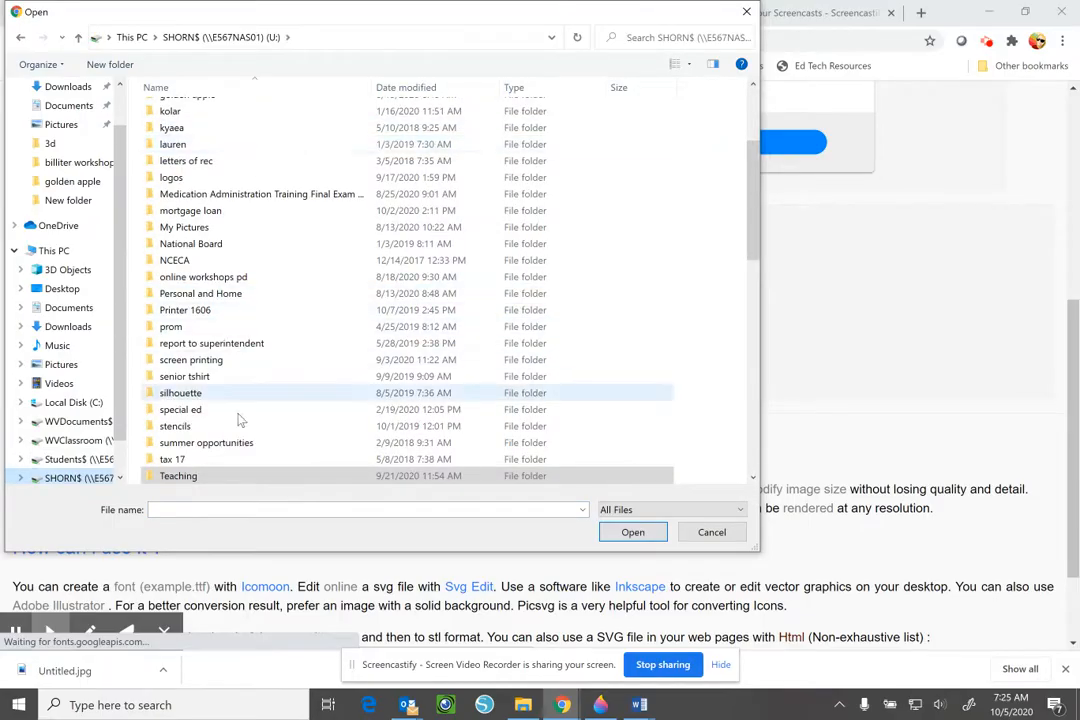
click(210, 365)
double_click(212, 364)
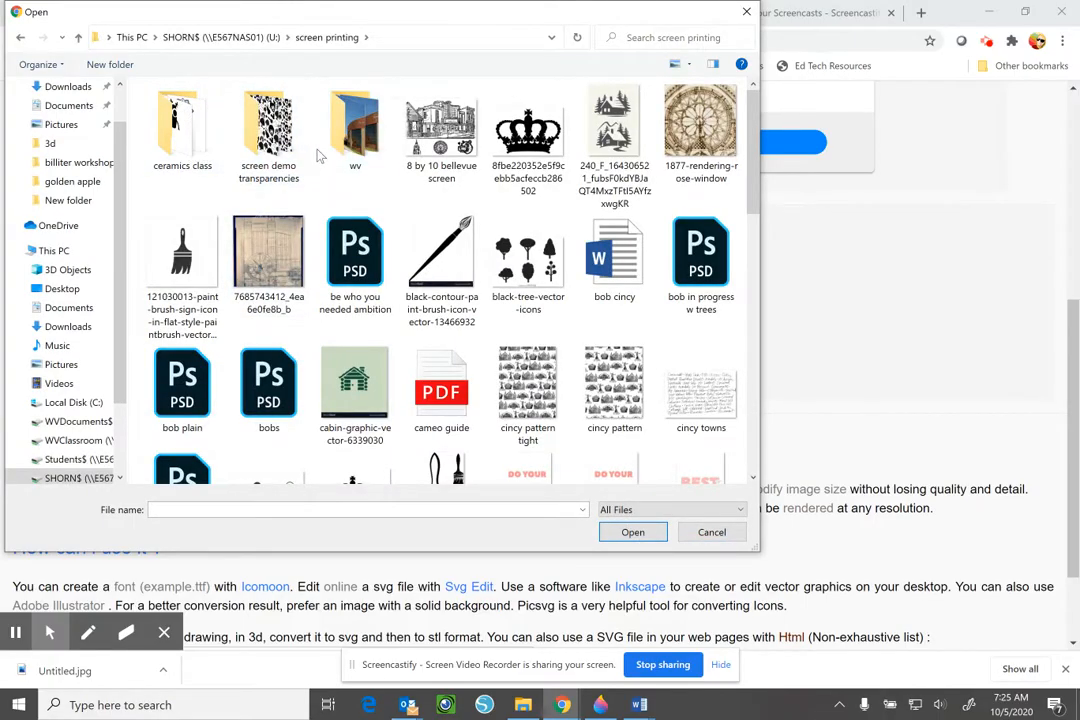
double_click(336, 148)
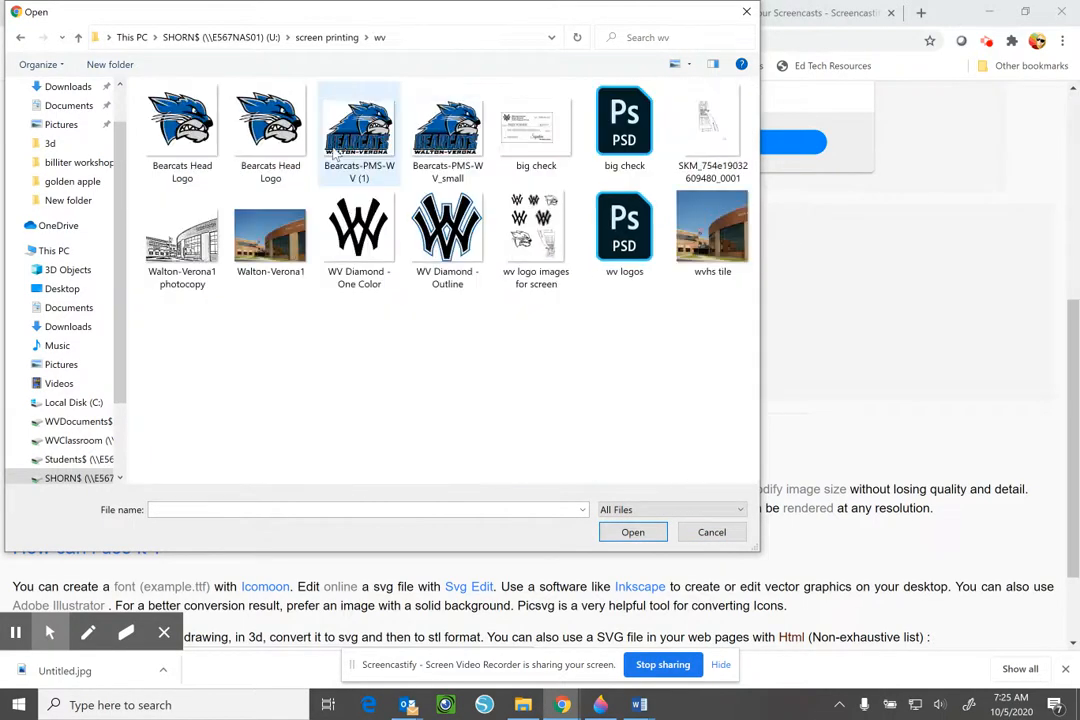
click(353, 233)
click(632, 533)
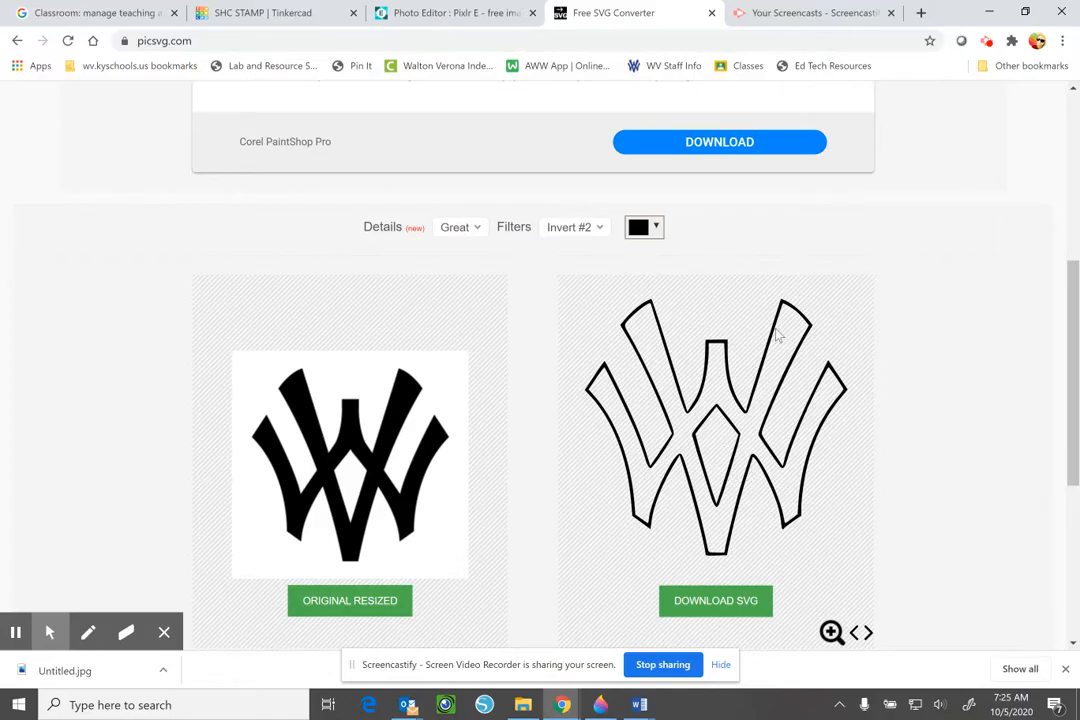
- Set the SVG conversion filter for the WV Diamond logo to Invert #3
click(652, 229)
click(598, 227)
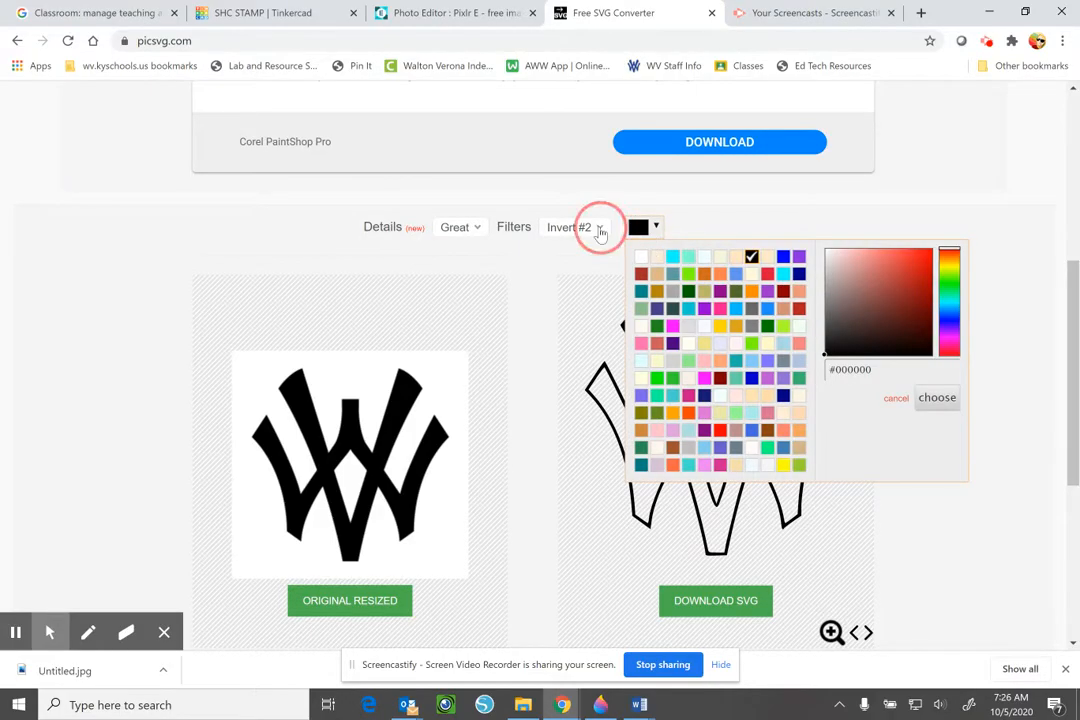
click(590, 287)
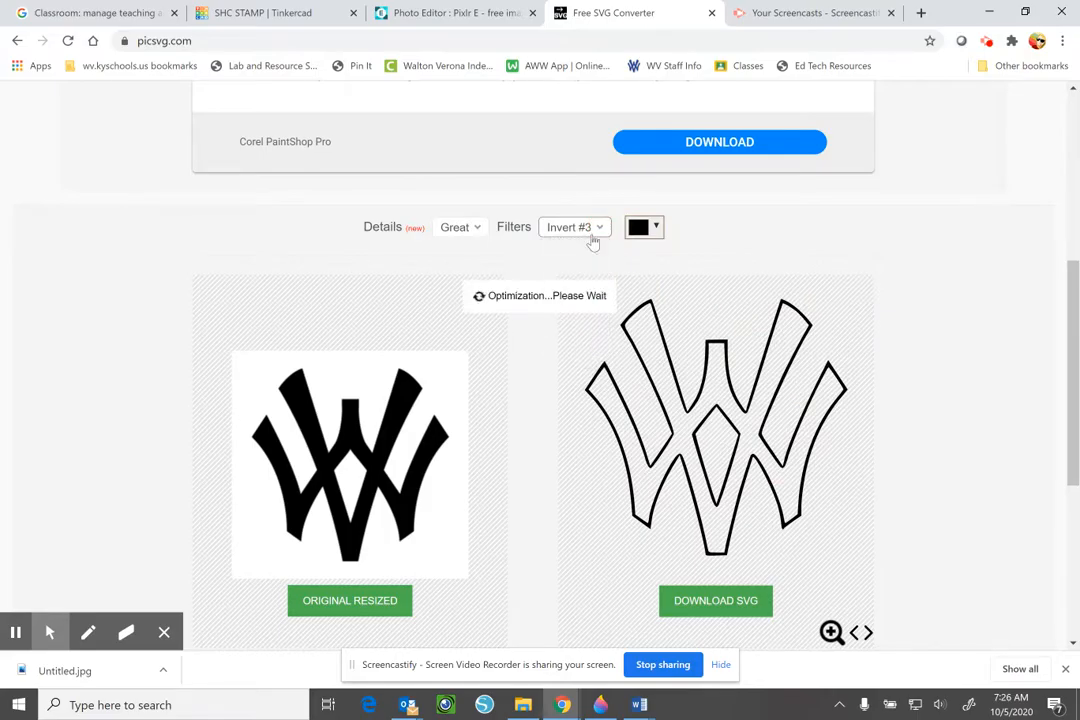
- Set the conversion filter to Ready #1, download the WV logo as an SVG and open the downloaded file
click(588, 228)
click(592, 327)
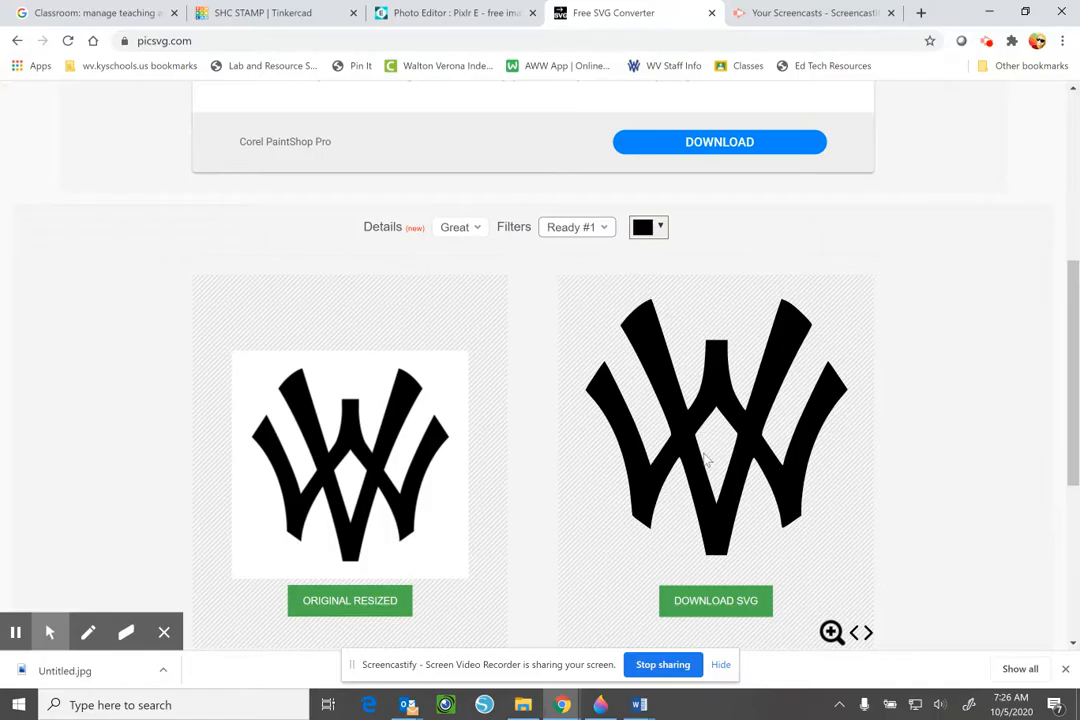
click(718, 608)
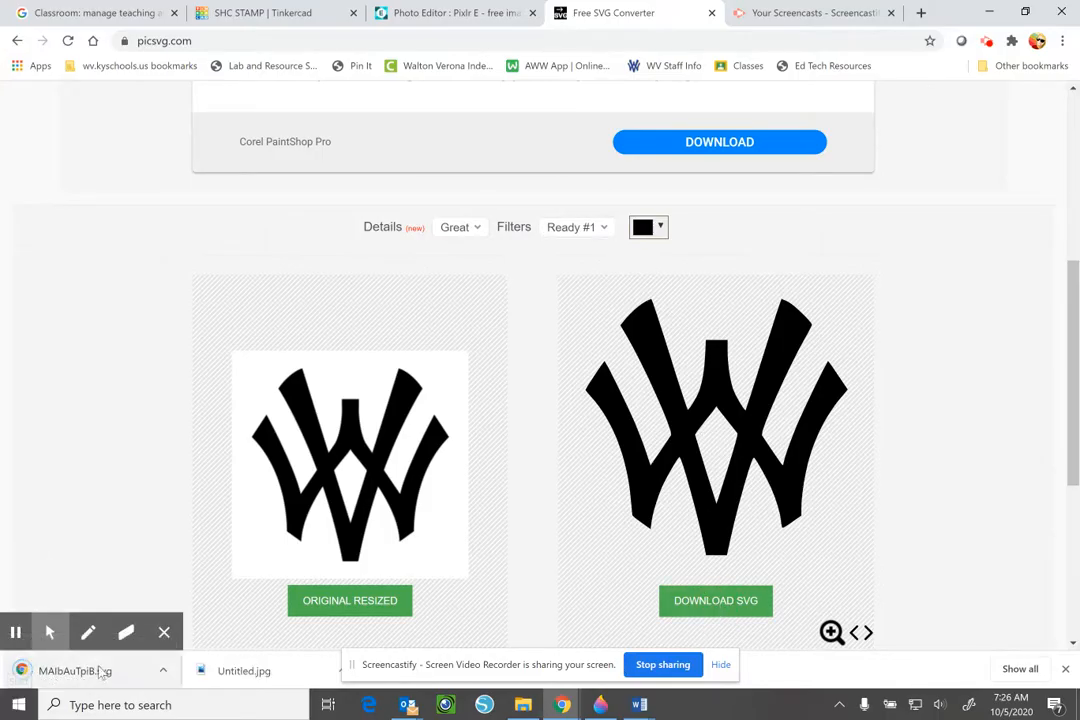
click(100, 672)
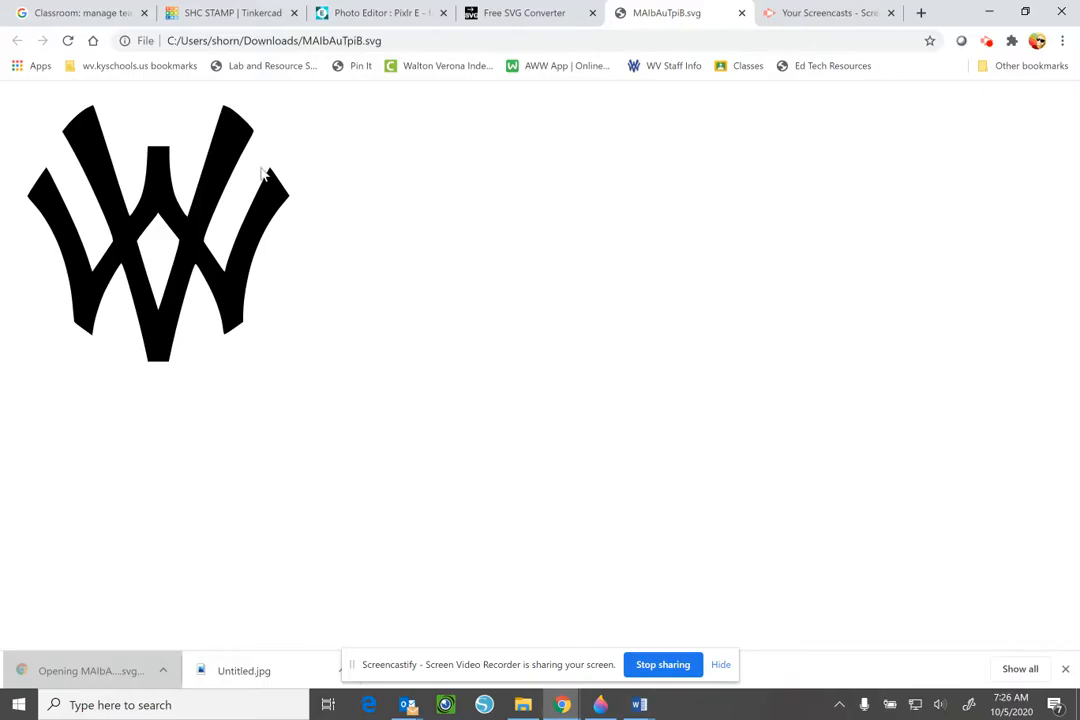
- Save the opened SVG to the top level of the U: network drive as "wv logo"
right_click(221, 163)
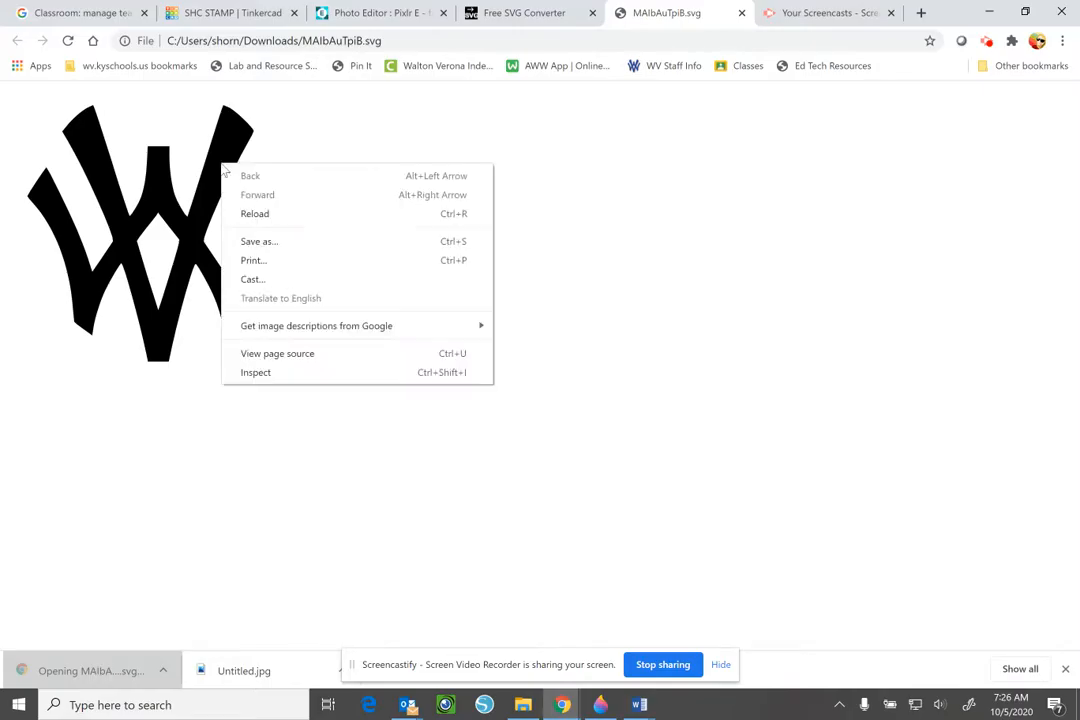
click(242, 245)
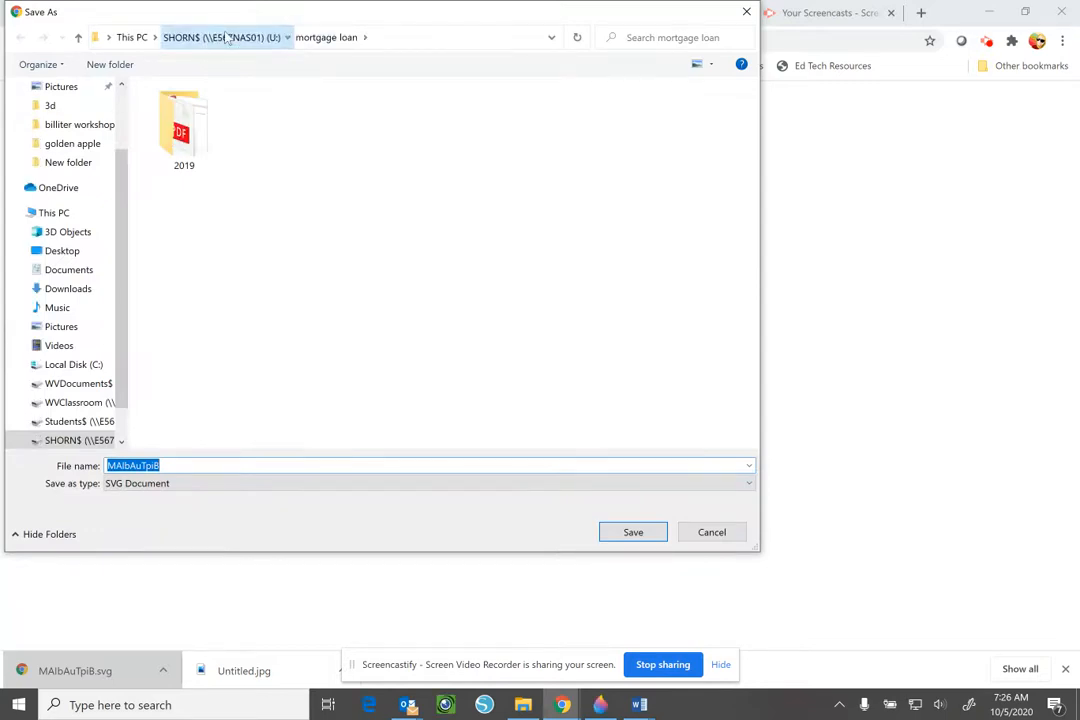
click(230, 37)
double_click(323, 465)
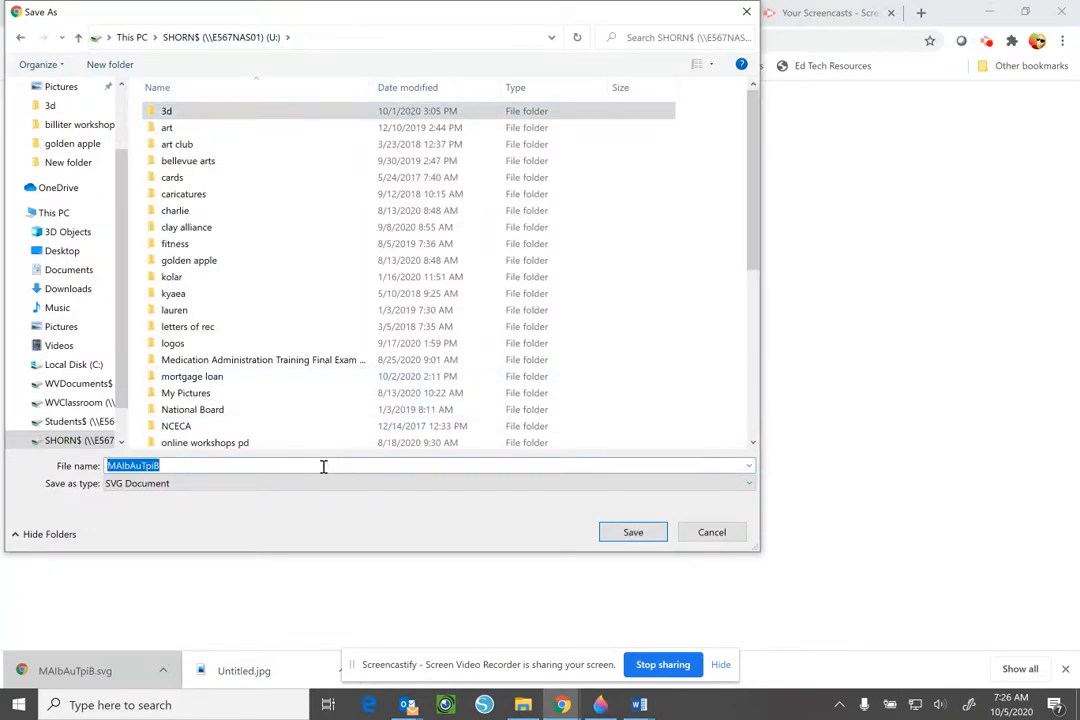
text(wv logo)
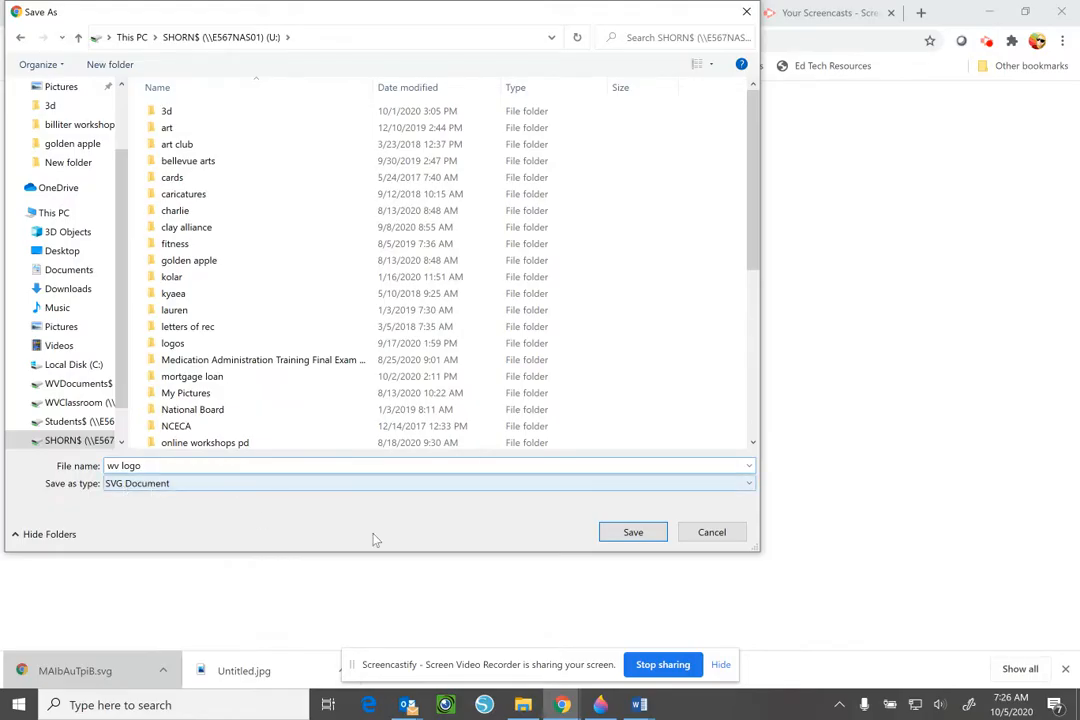
click(651, 533)
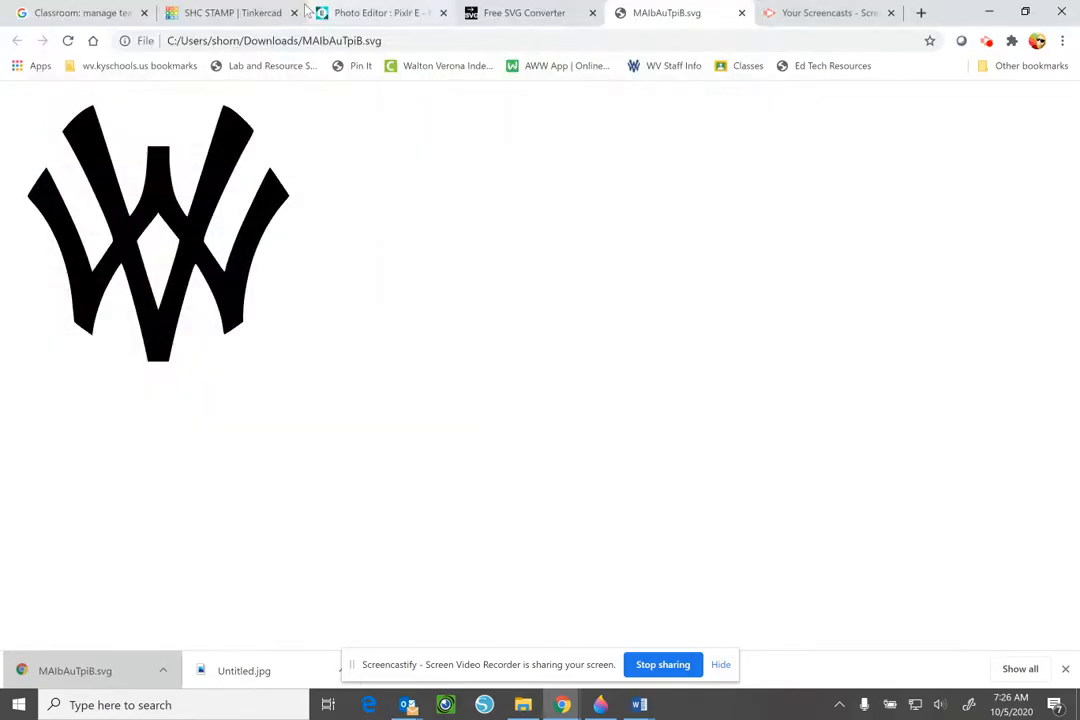
- Switch to Tinkercad, close the SHC STAMP design and create a new 3D design
click(236, 12)
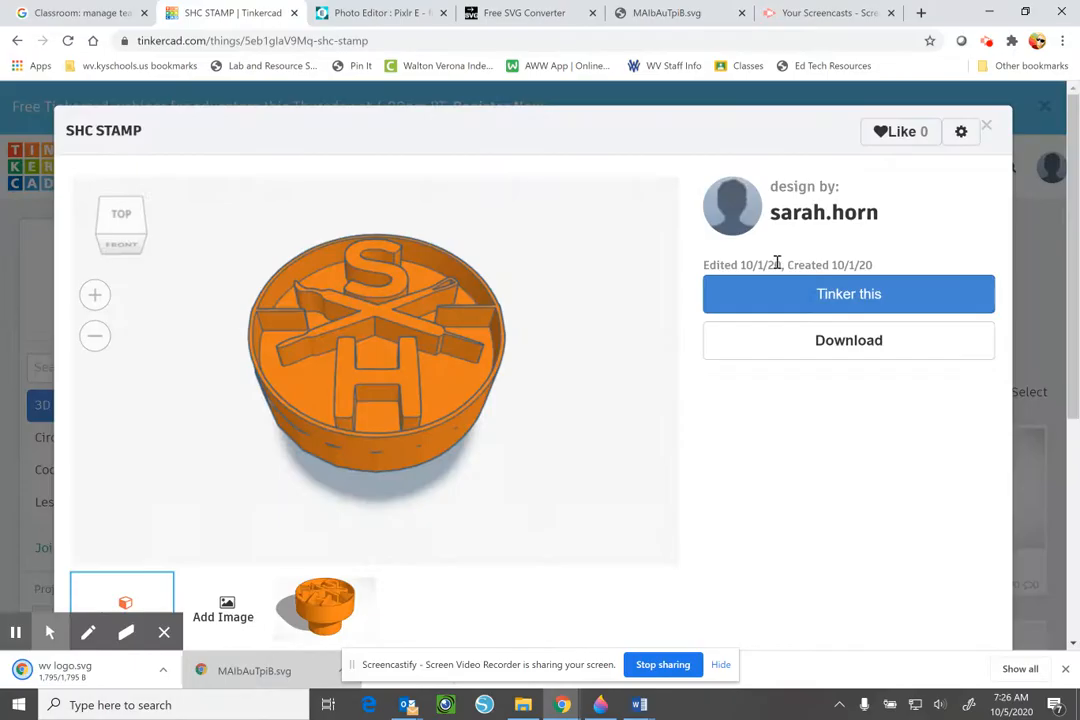
click(986, 128)
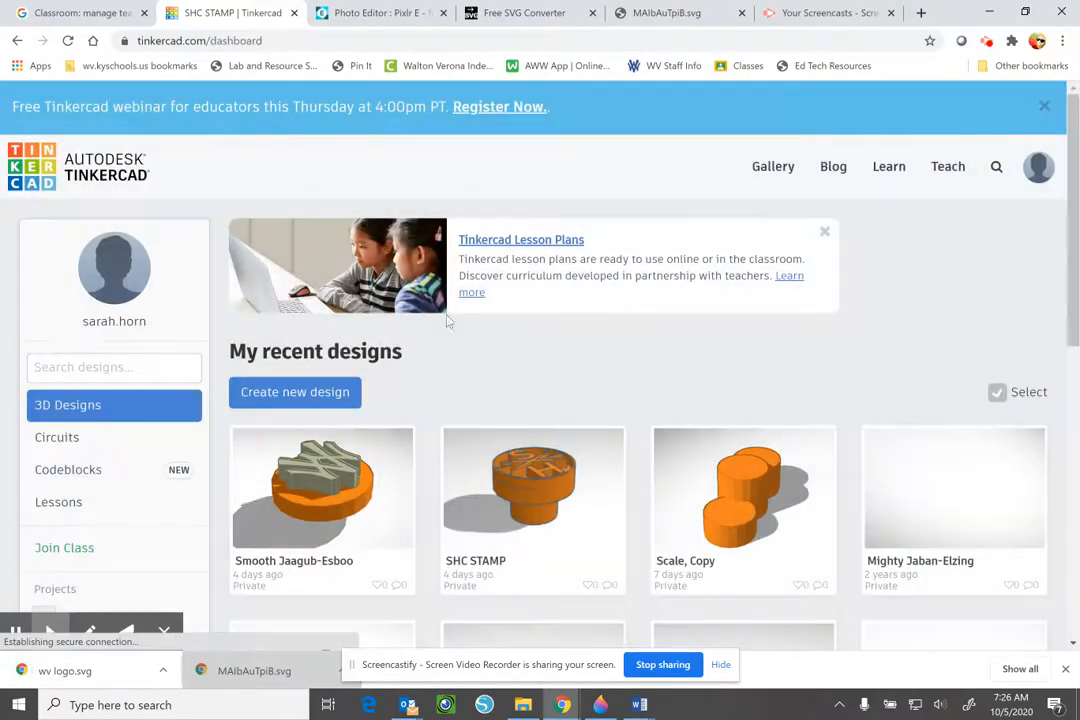
click(298, 392)
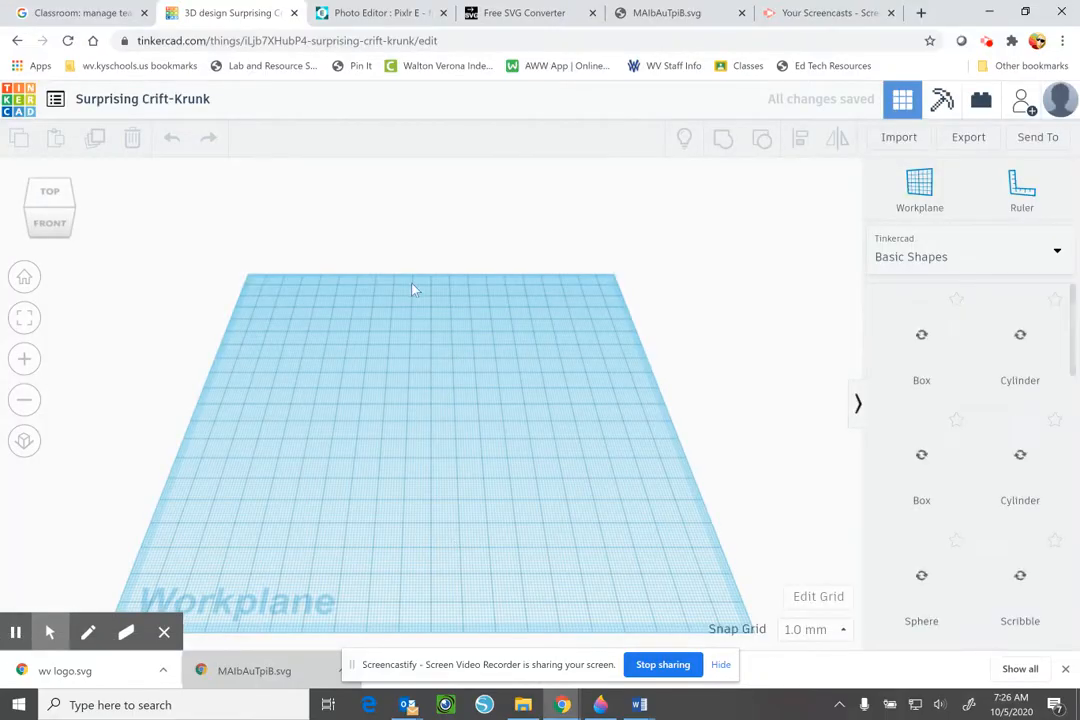
- Start a file import into the new design and browse to the 3d folder on the U: network drive
click(899, 139)
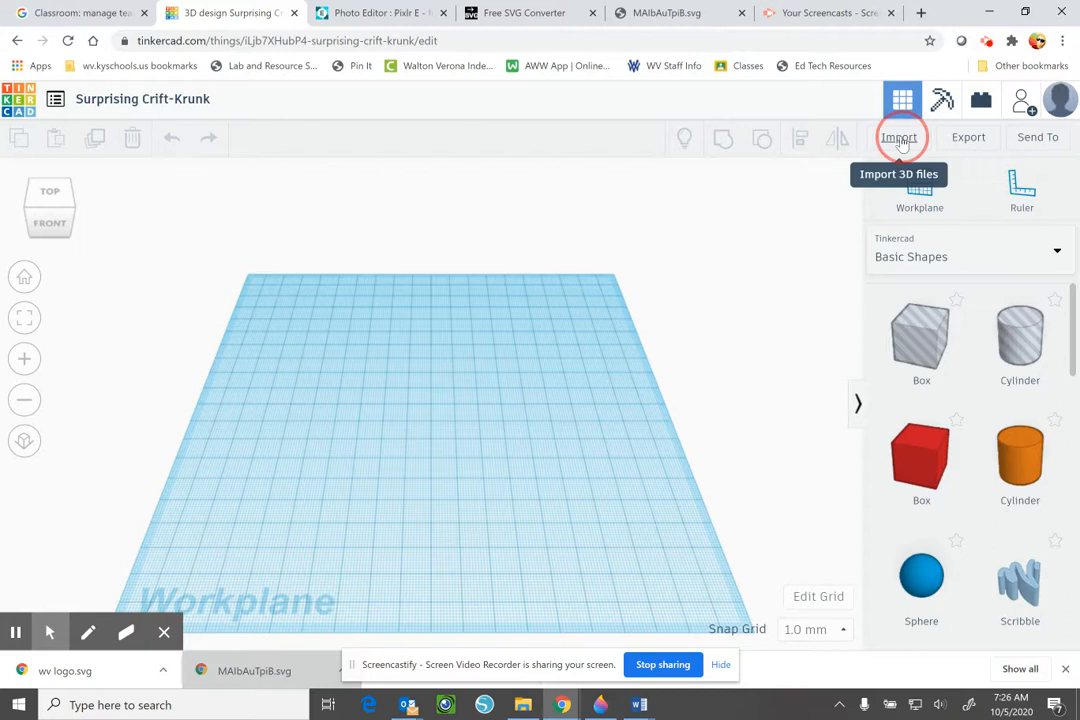
click(542, 365)
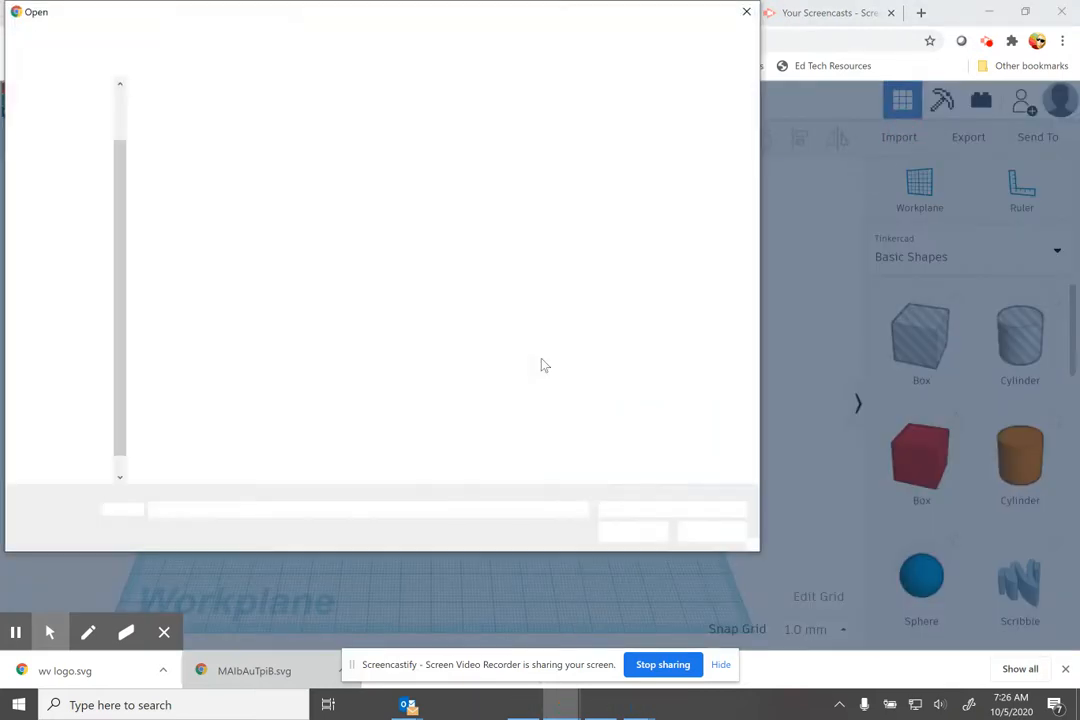
click(362, 232)
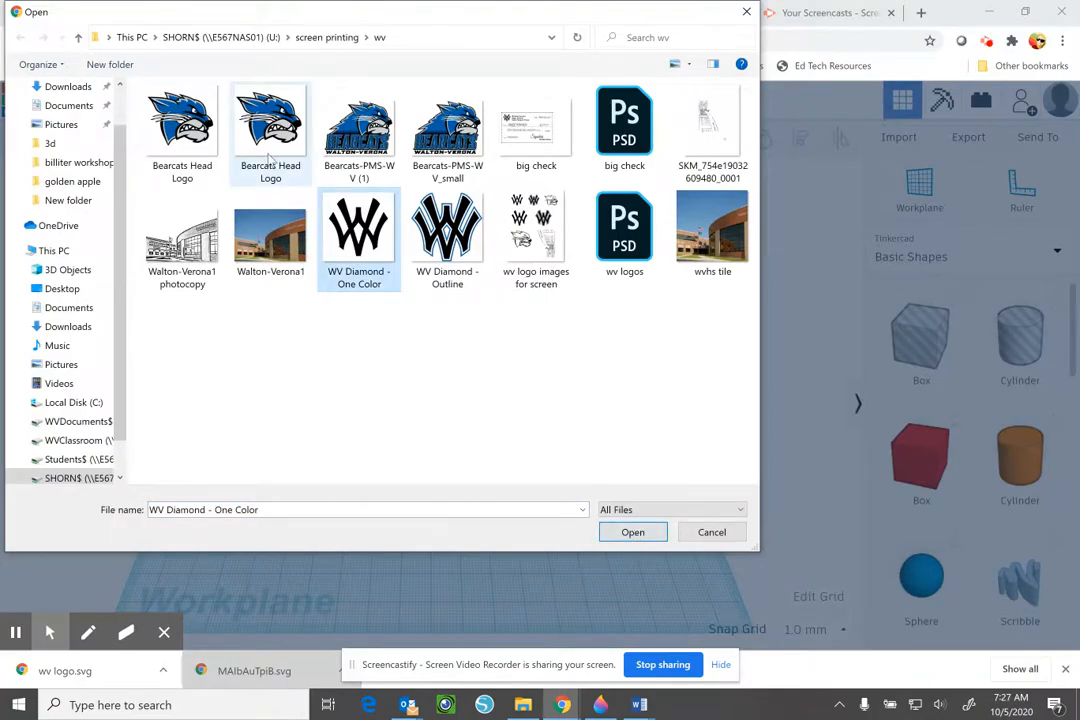
click(181, 37)
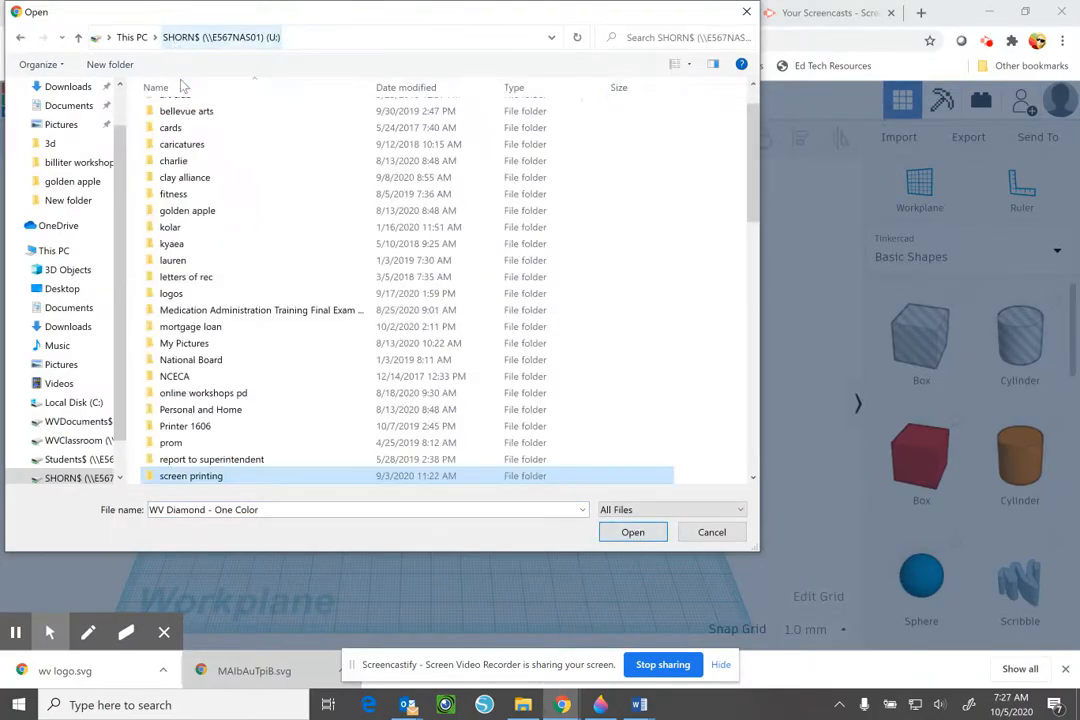
scroll(225, 199, up, 1)
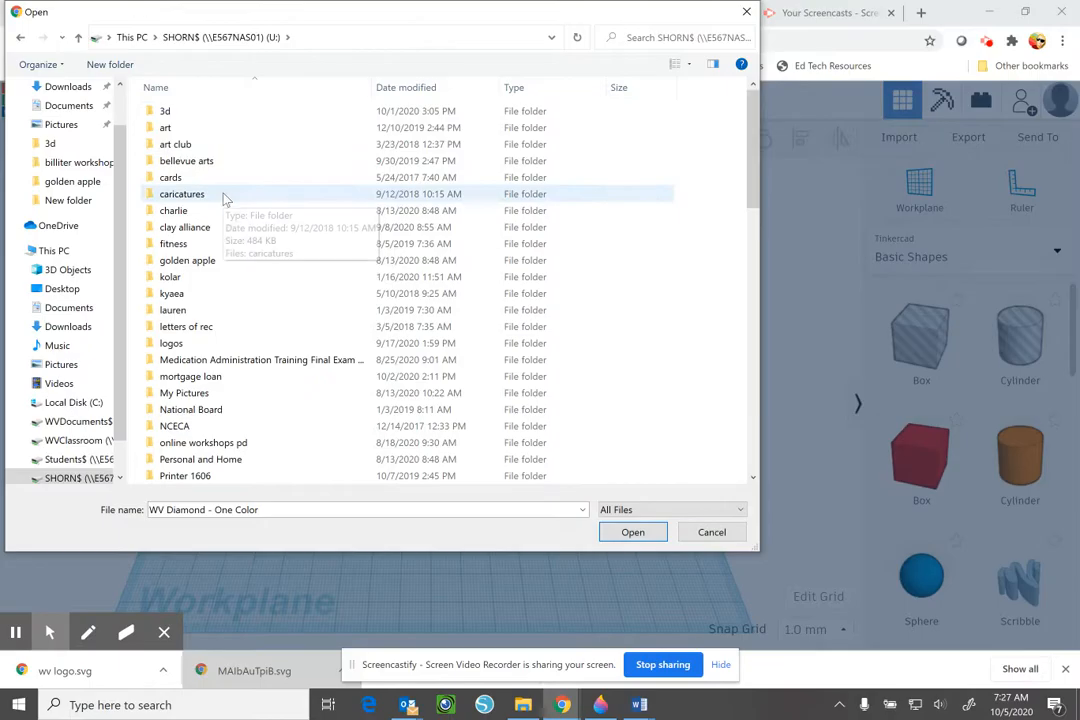
click(184, 116)
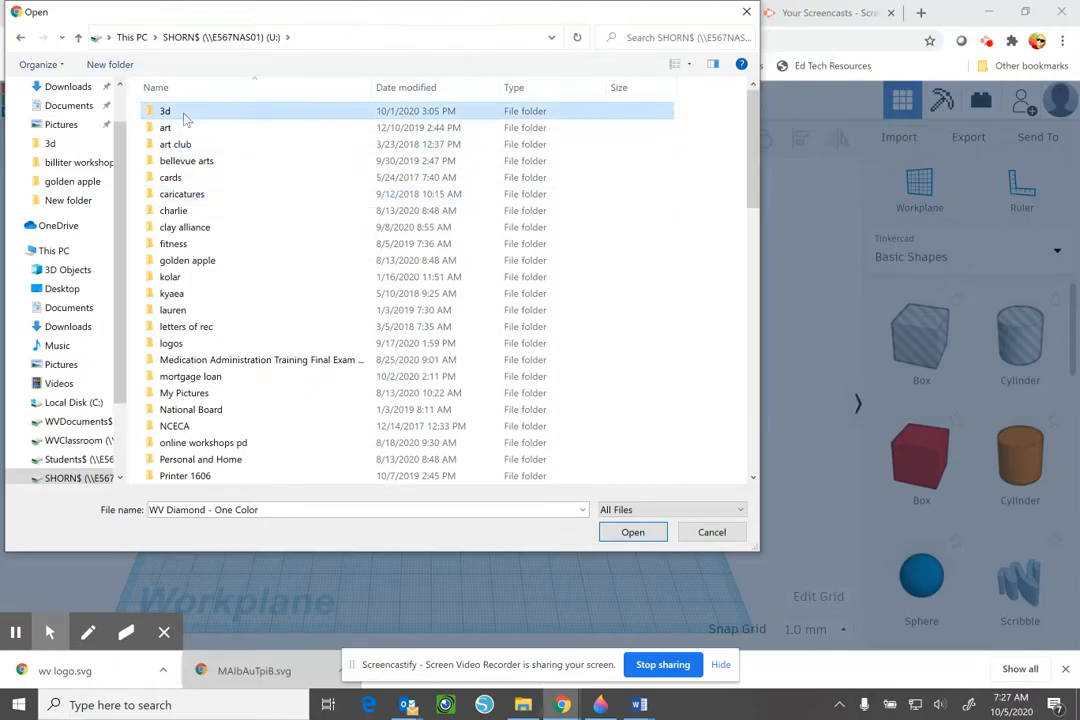
click(632, 532)
- Import WV LOGO.svg from the 3d folder, centered on the artboard at a scale of 100
scroll(298, 340, down, 2)
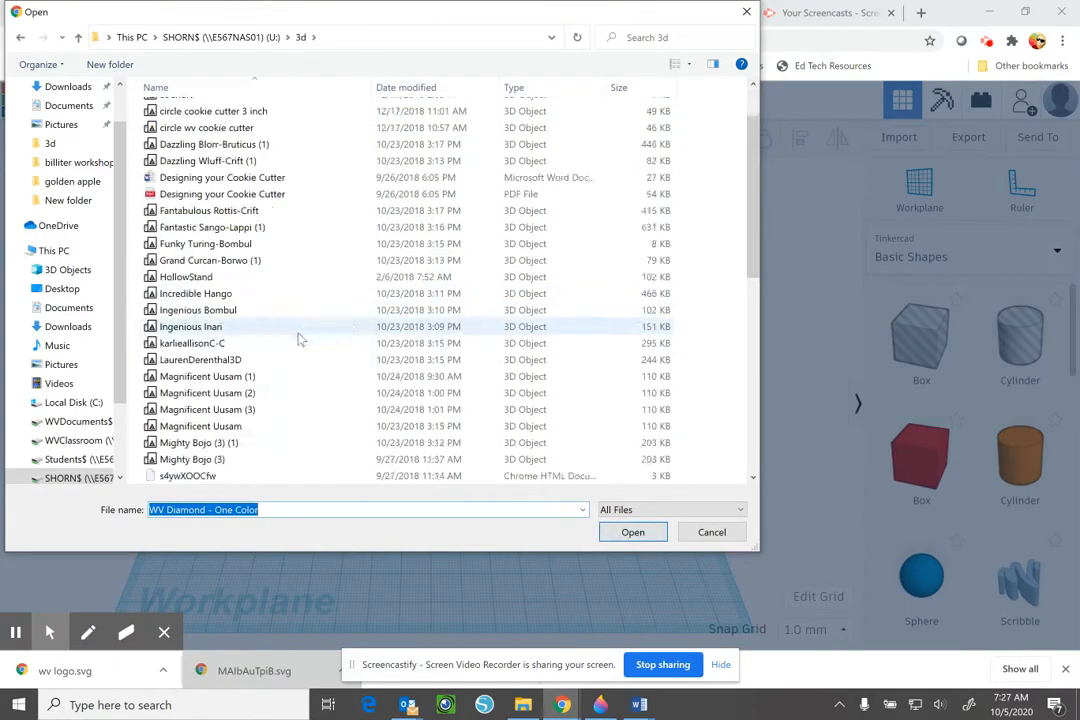
scroll(298, 340, down, 10)
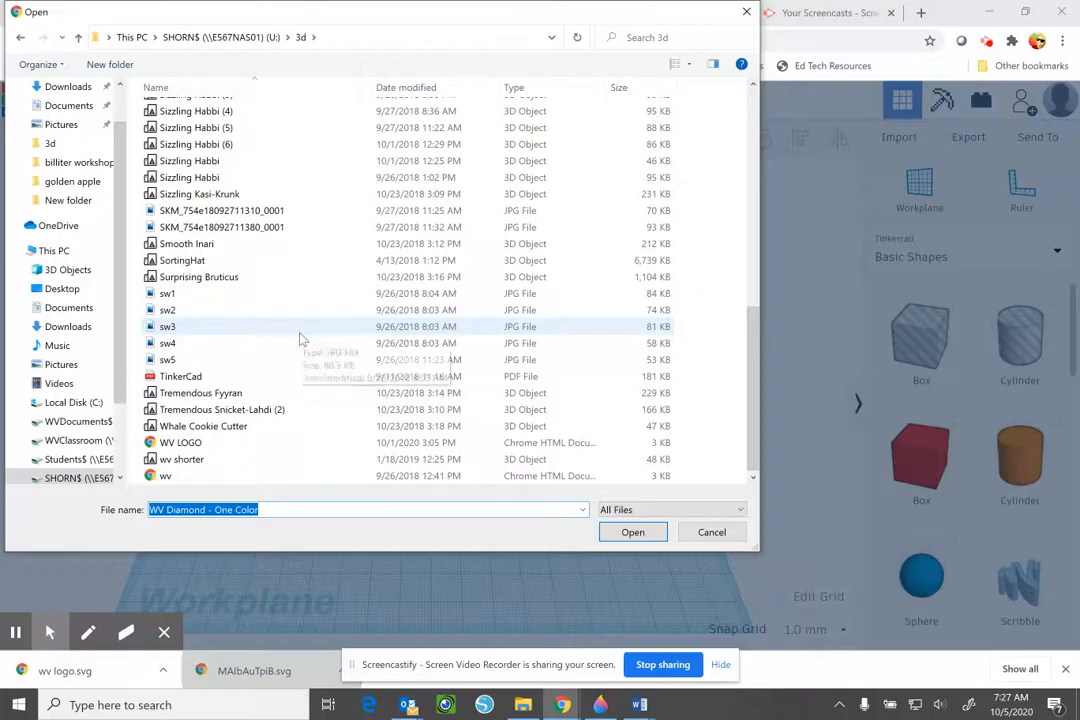
click(254, 476)
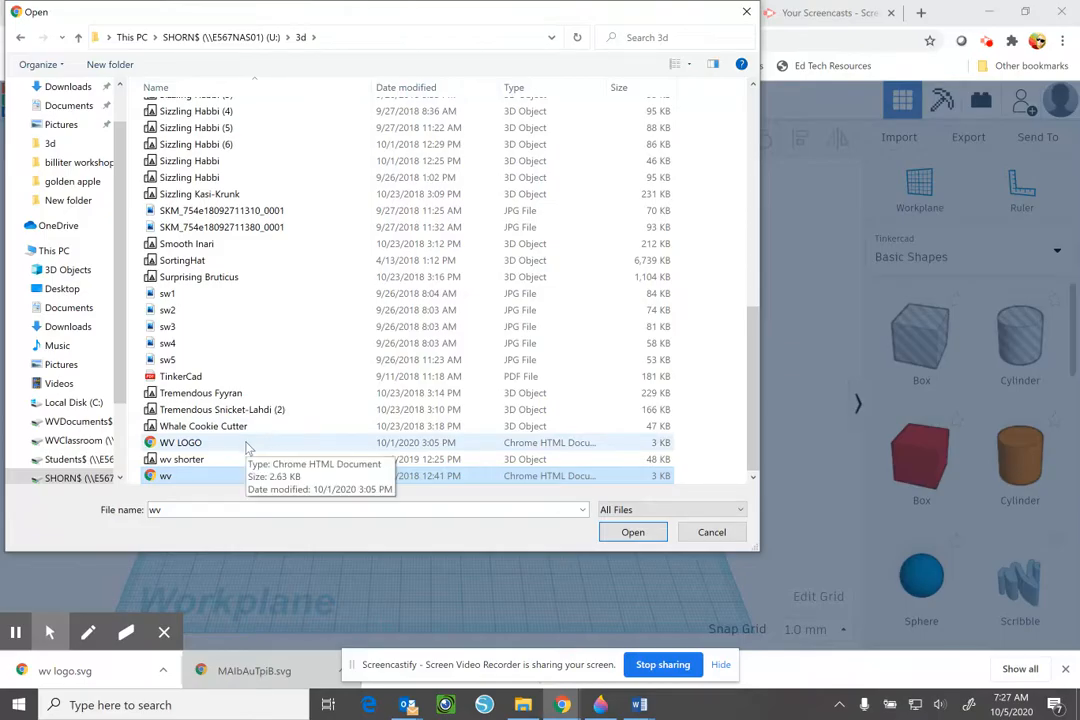
click(249, 445)
click(651, 536)
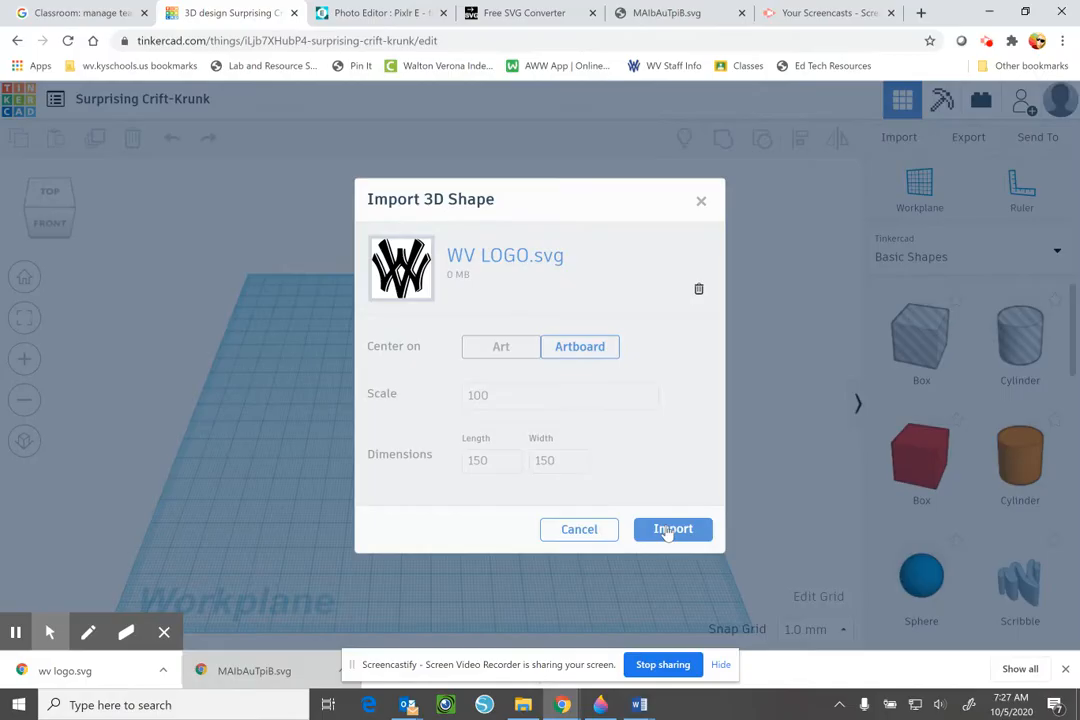
click(666, 536)
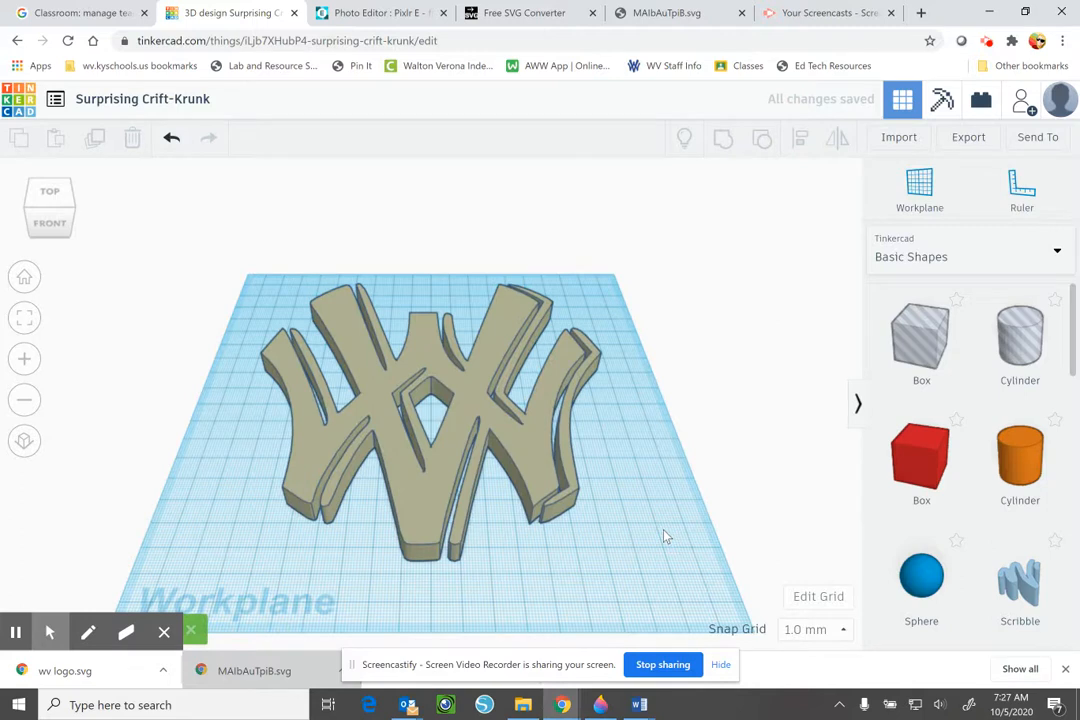
- Shrink the imported logo to about 65 by 57 mm and change the workplane grid units to inches
click(535, 454)
drag(302, 335, 455, 435)
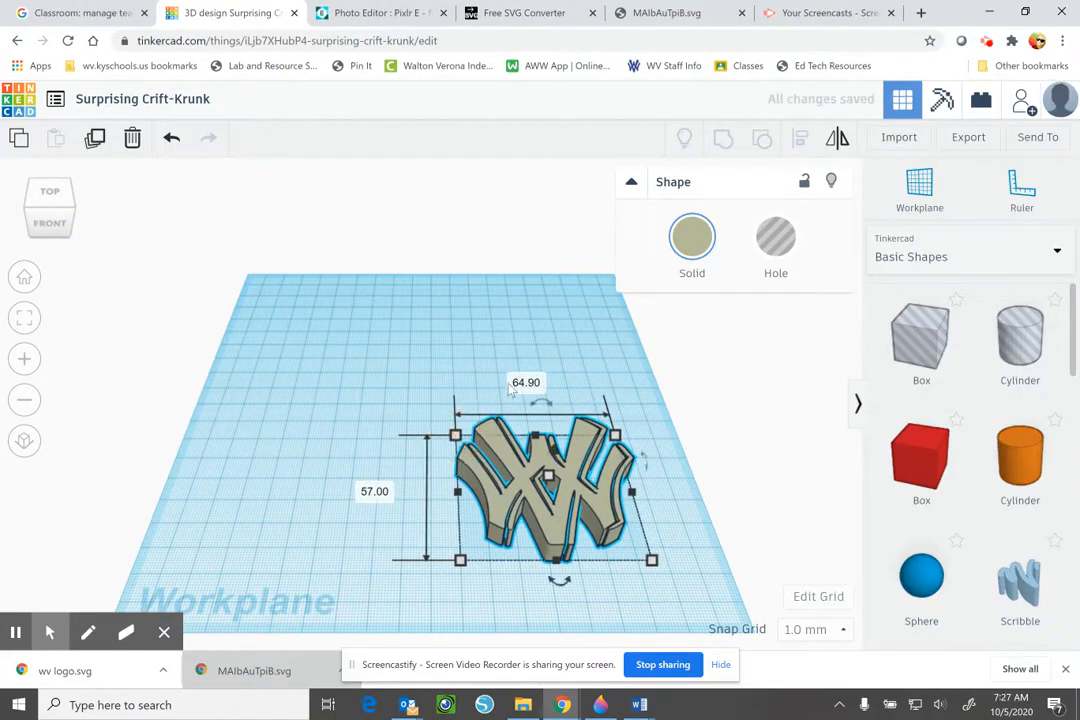
click(818, 603)
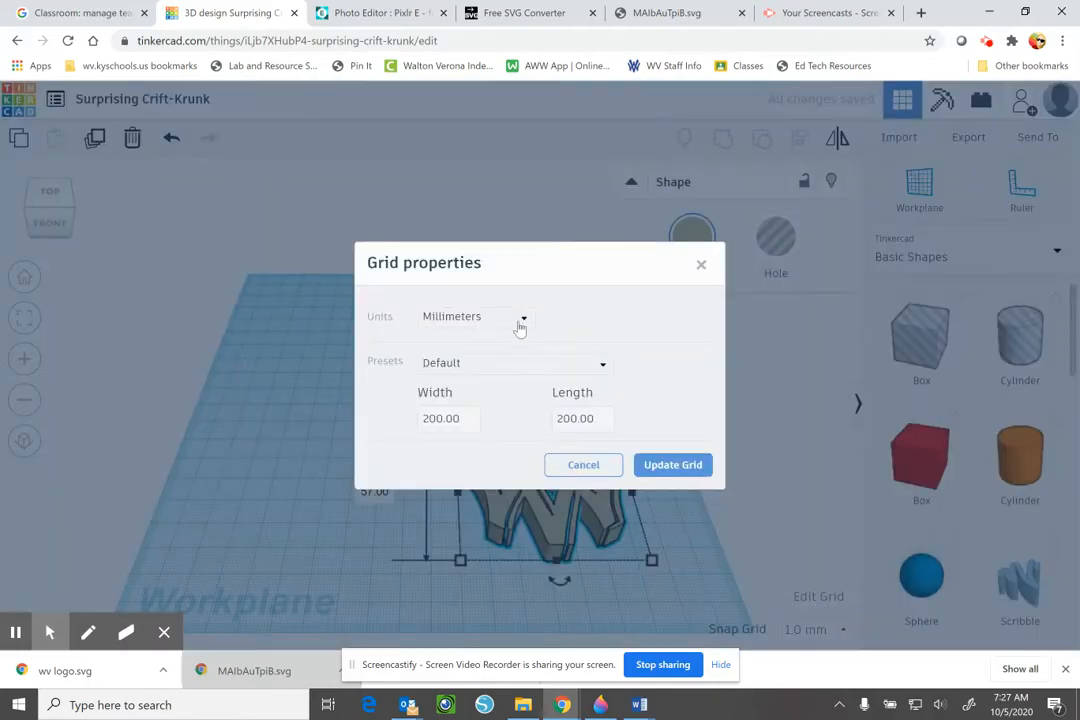
click(519, 330)
click(506, 378)
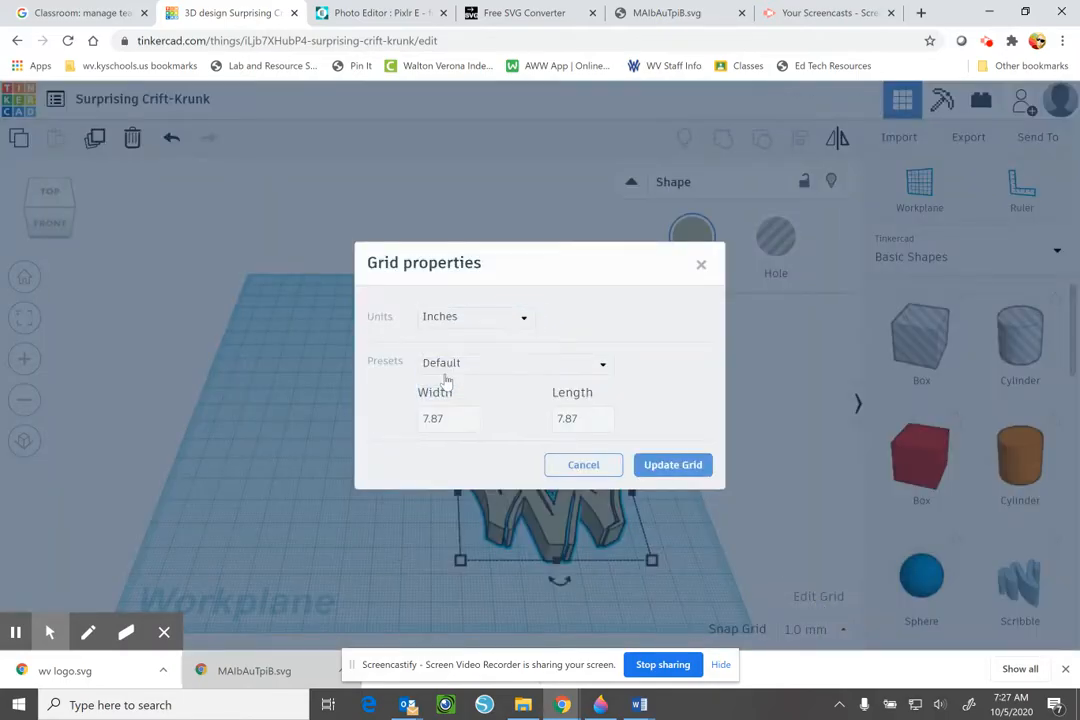
click(670, 465)
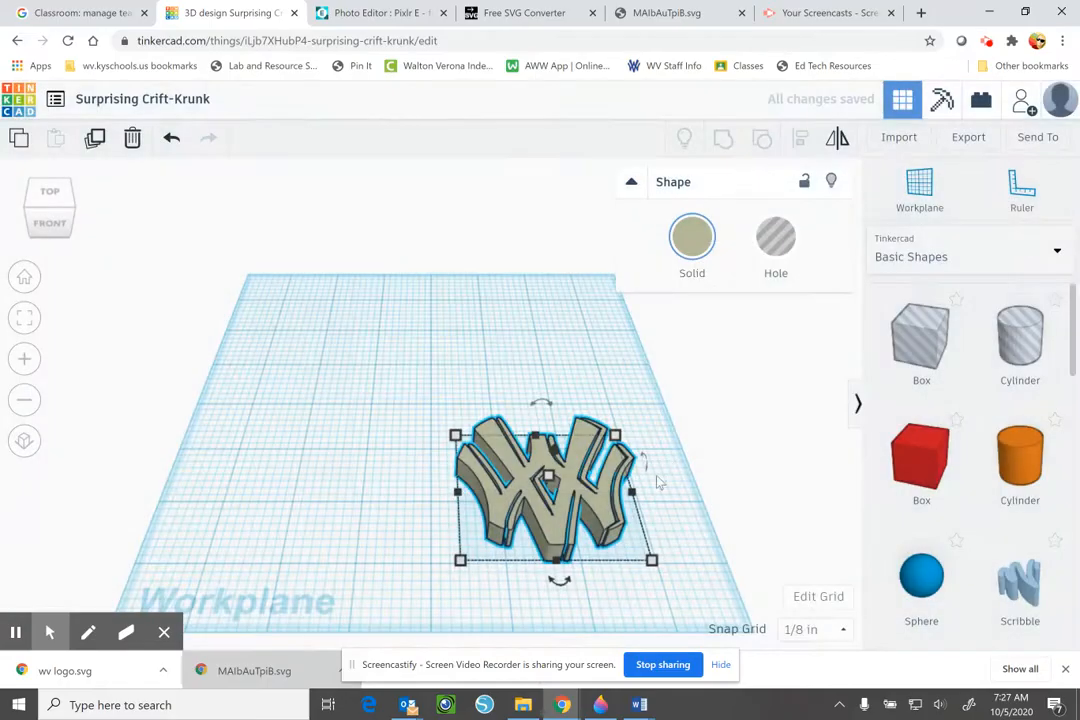
- Resize the logo by its corners to 1 inch wide and 1/2 inch deep on the workplane
drag(457, 435, 345, 345)
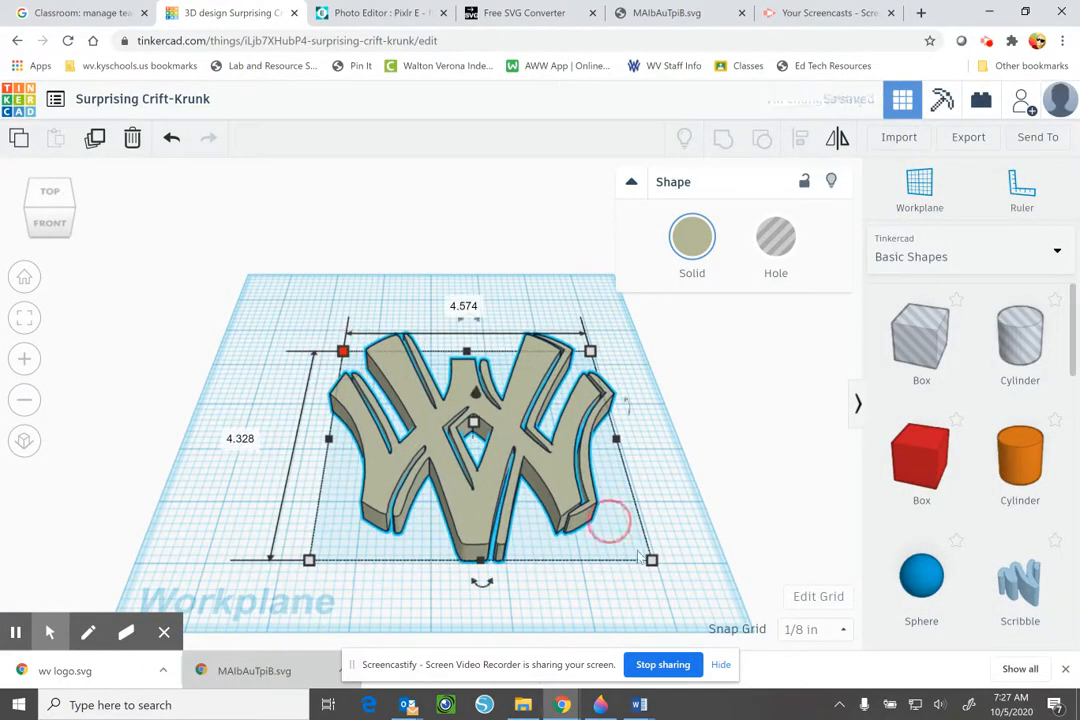
drag(651, 561, 521, 467)
drag(345, 352, 367, 378)
drag(522, 474, 424, 399)
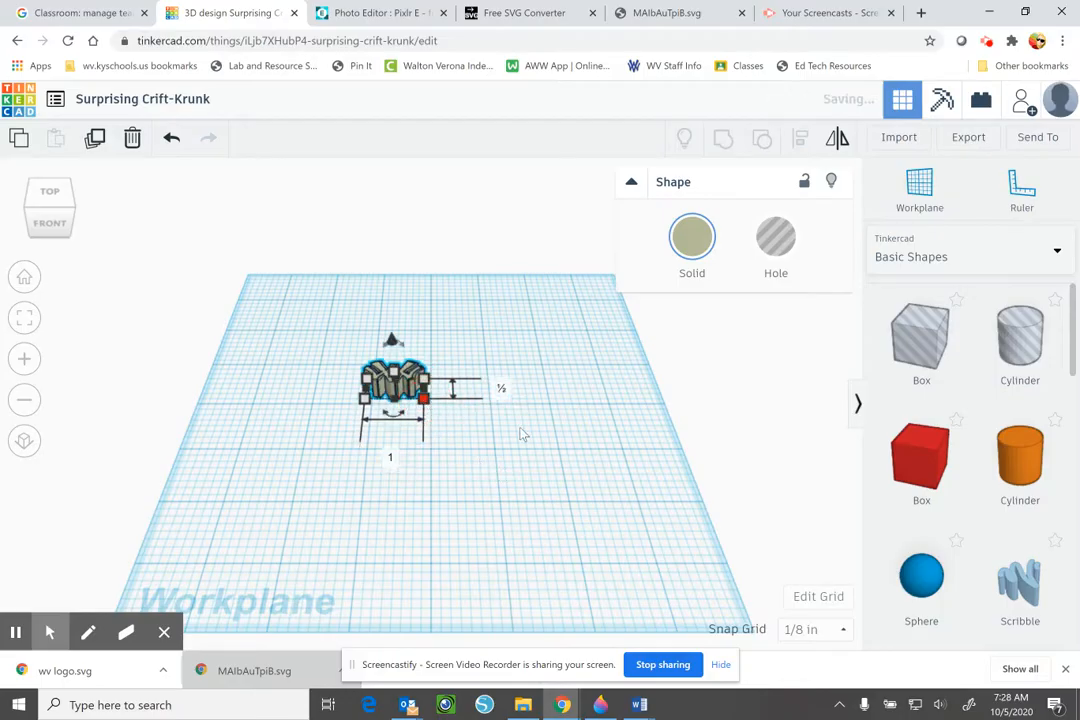
click(548, 428)
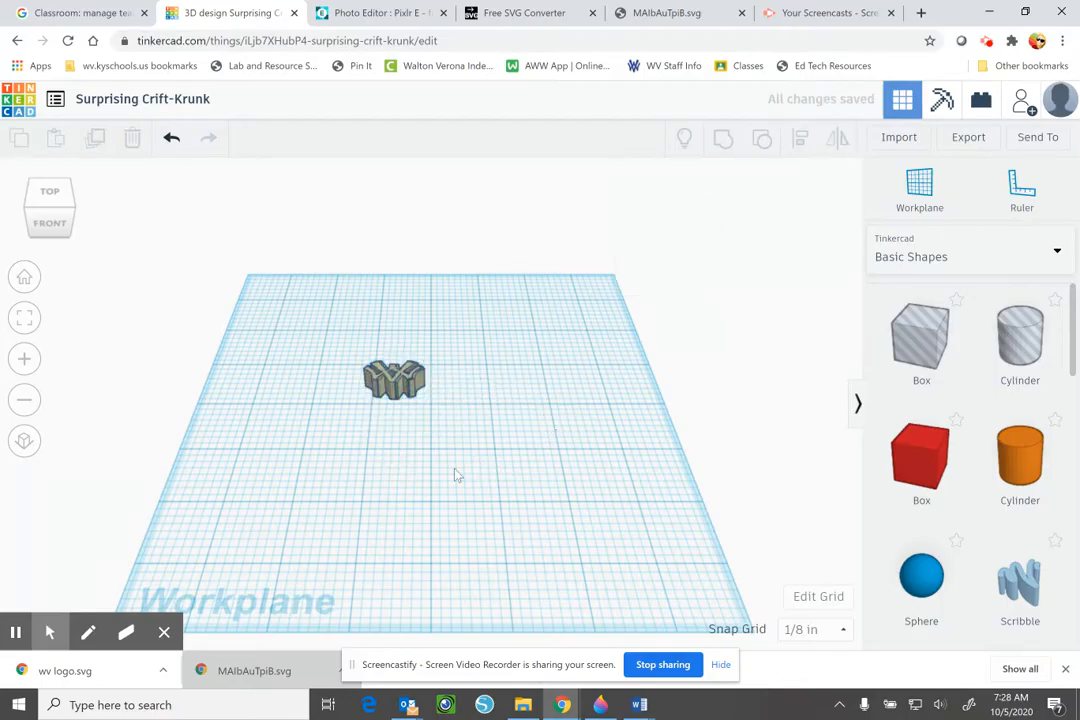
- From a top view, stretch the logo's depth to about 7/8 inch
click(74, 203)
click(399, 382)
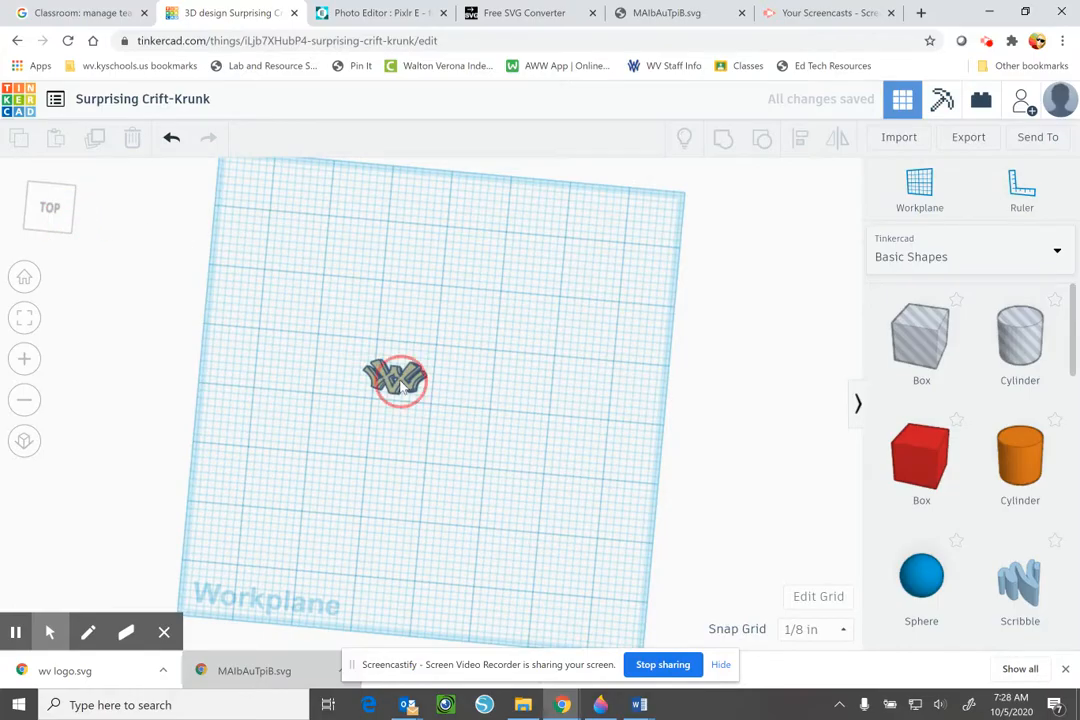
drag(398, 367, 400, 343)
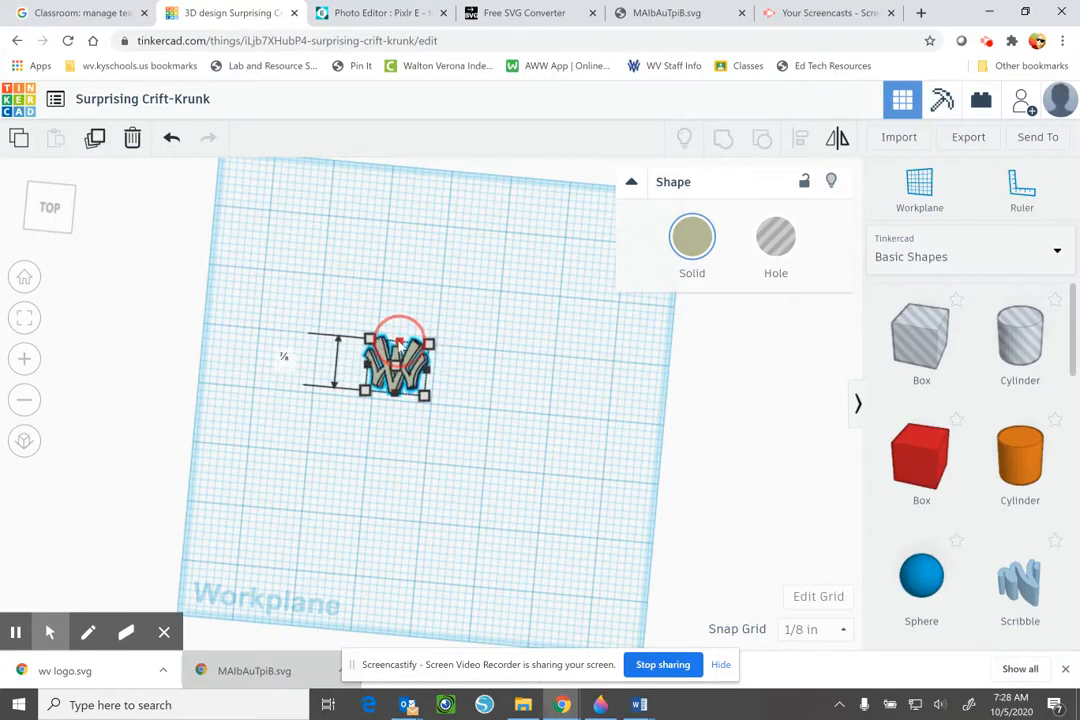
click(514, 407)
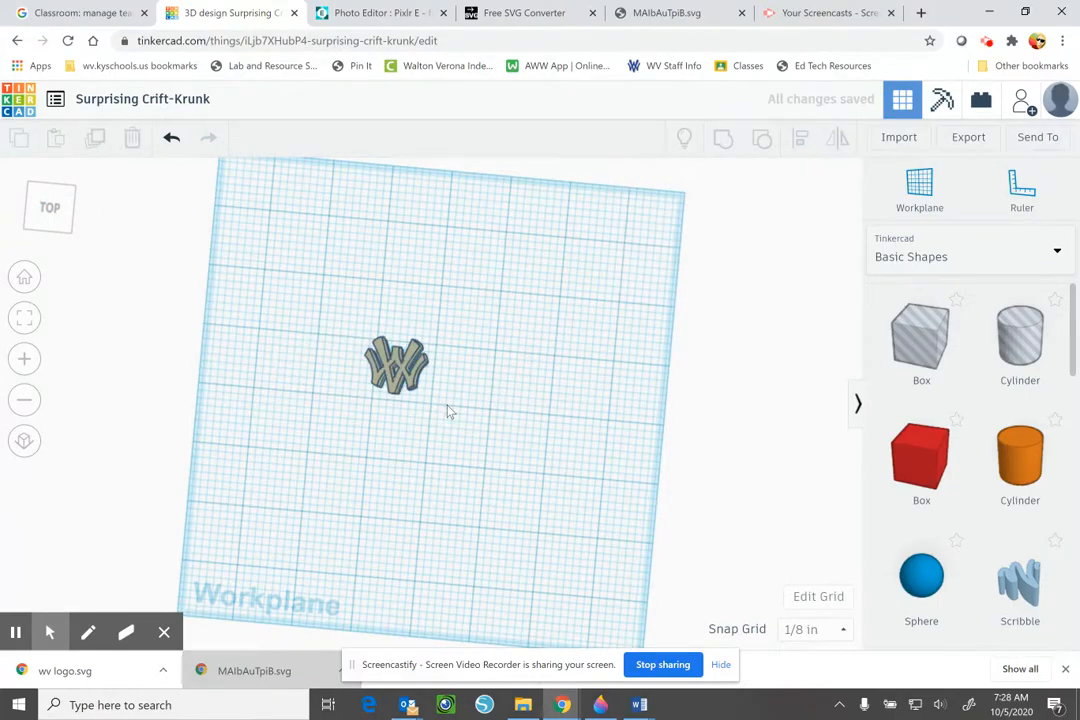
- From a front view, raise the logo about 5/8 inch above the workplane
click(72, 227)
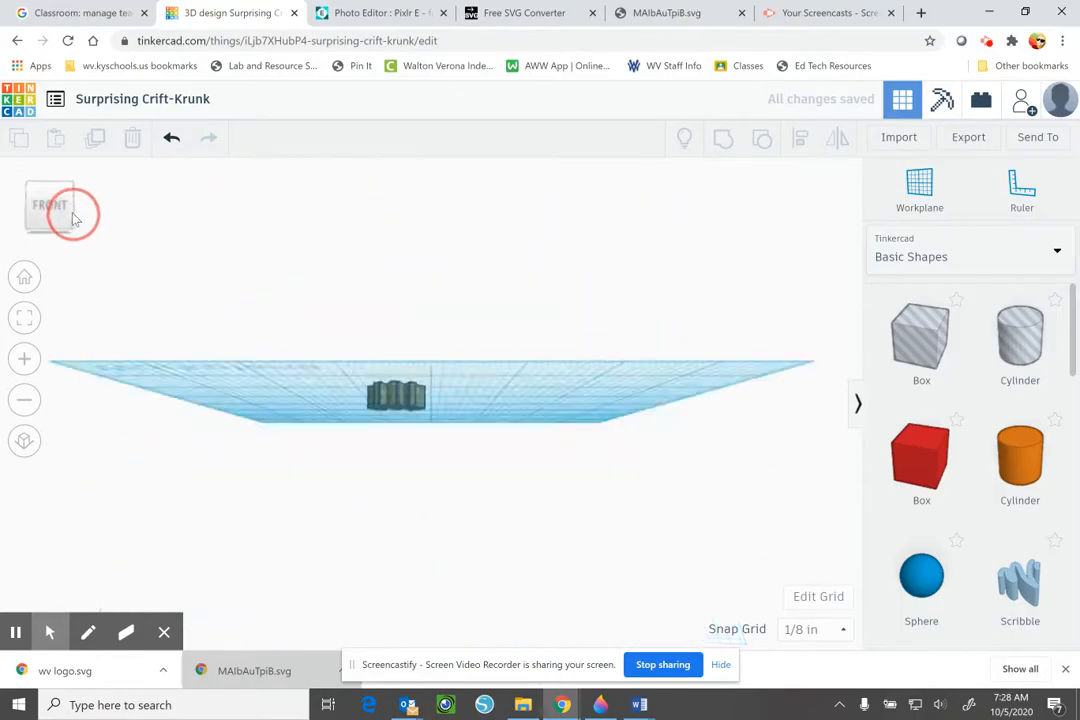
click(387, 378)
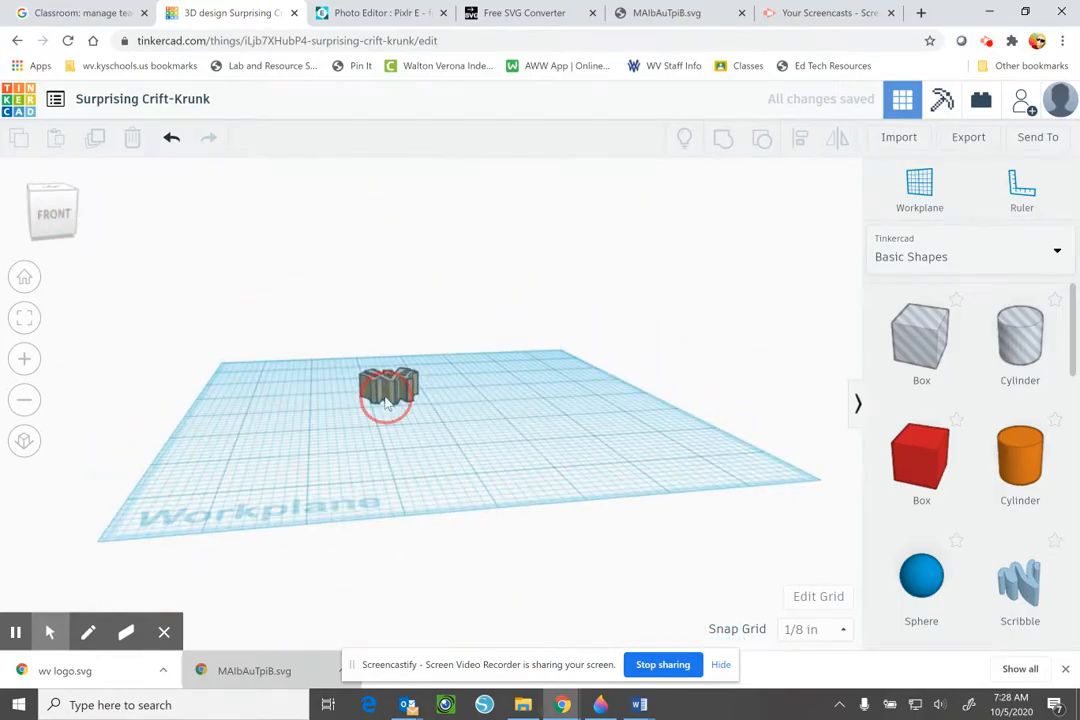
drag(389, 340, 390, 293)
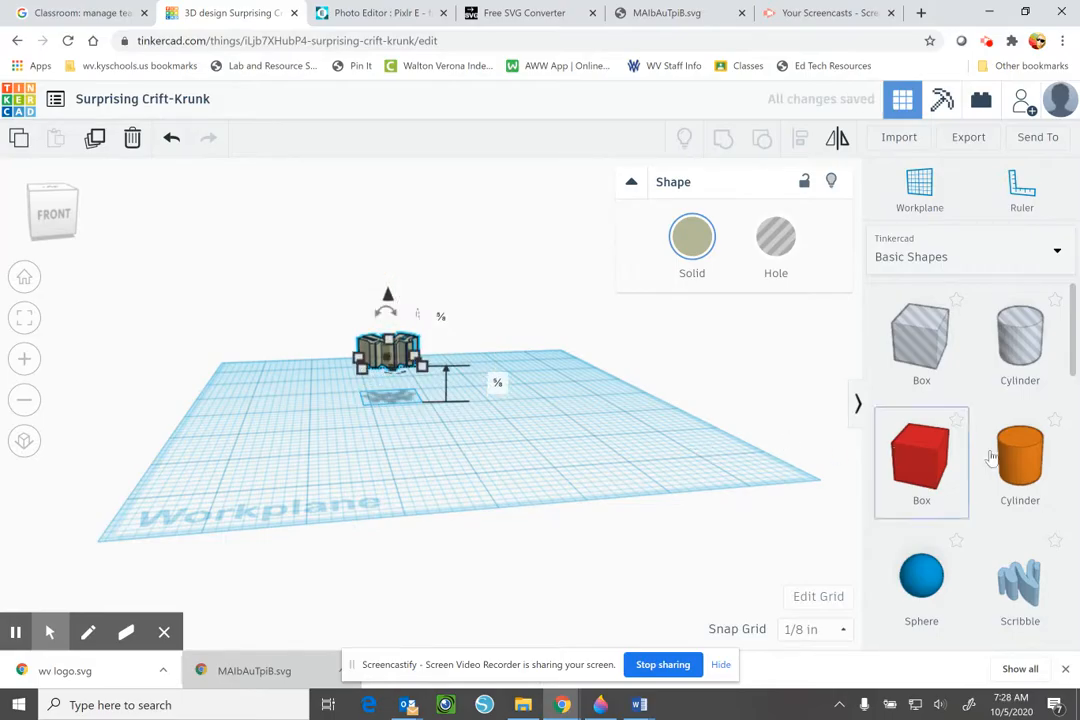
- Place a cylinder on the workplane near the logo and flatten it to about 1/8 inch high
click(1040, 455)
drag(1040, 455, 561, 422)
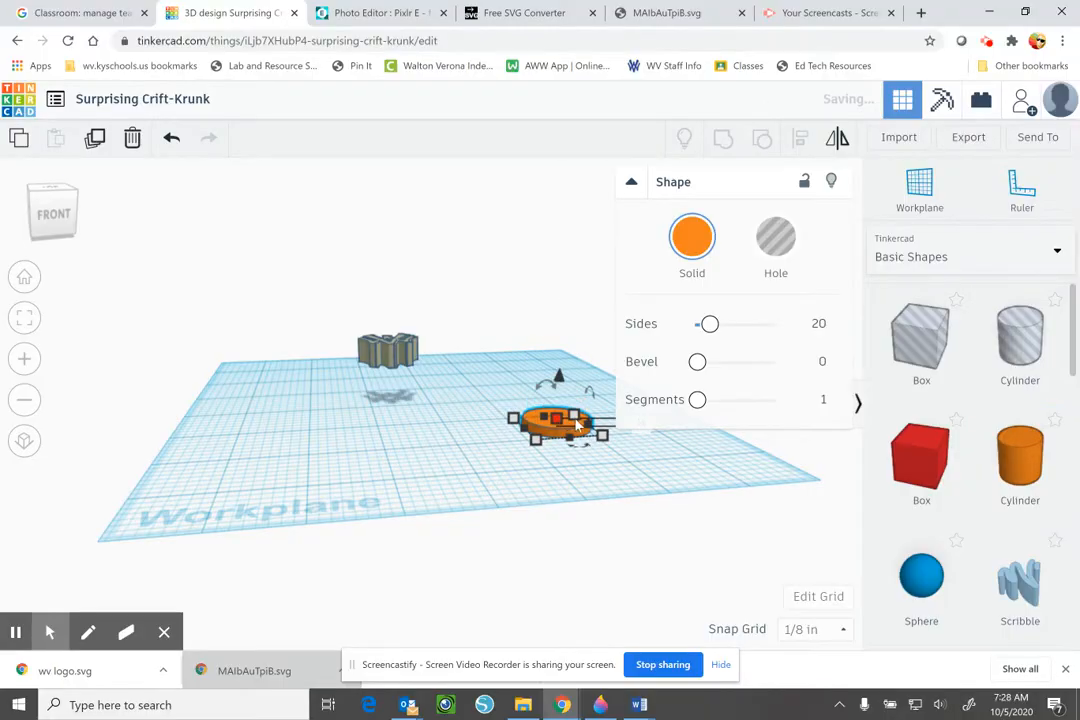
- From a top view, reshape the flat cylinder into an oval base beneath the logo, about 1 1/8 inches deep
click(54, 198)
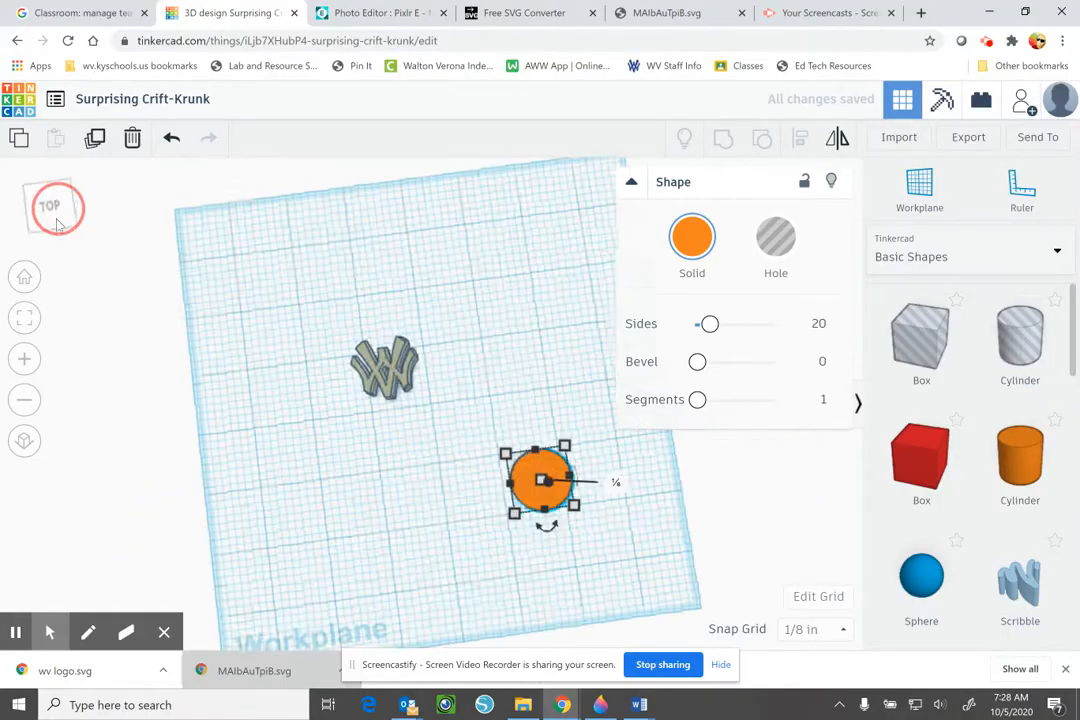
drag(532, 461, 528, 334)
drag(564, 518, 348, 362)
drag(547, 354, 390, 400)
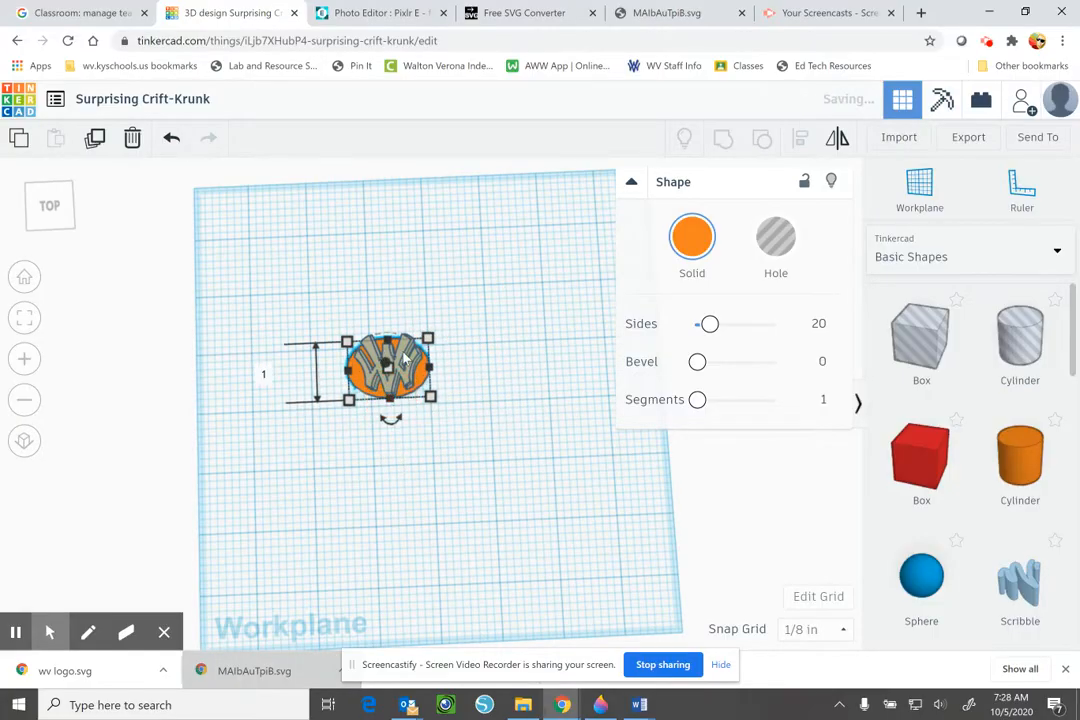
drag(390, 343, 388, 335)
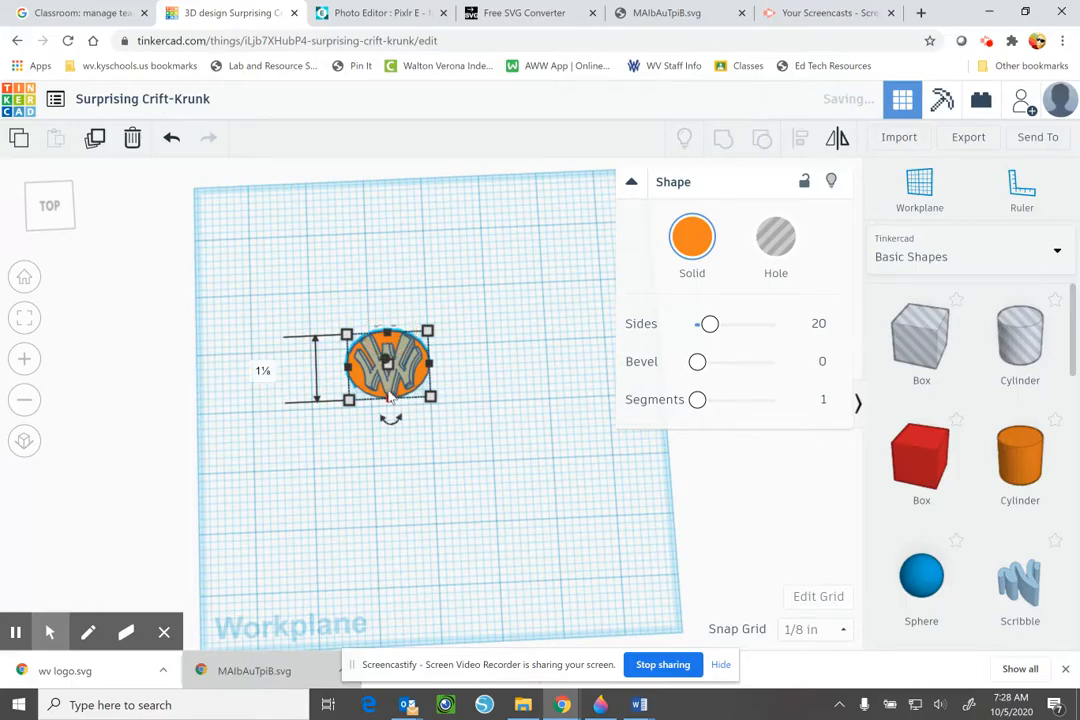
drag(390, 400, 393, 408)
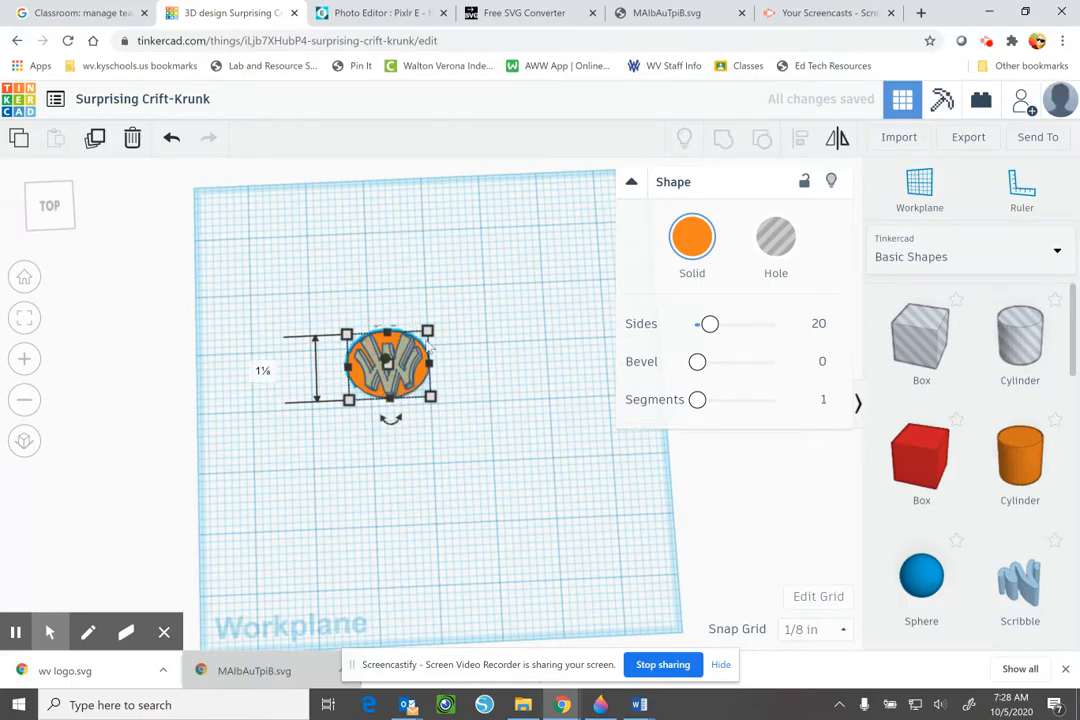
- From a front view, raise the oval base about 1/2 inch above the workplane, against the underside of the logo
click(29, 191)
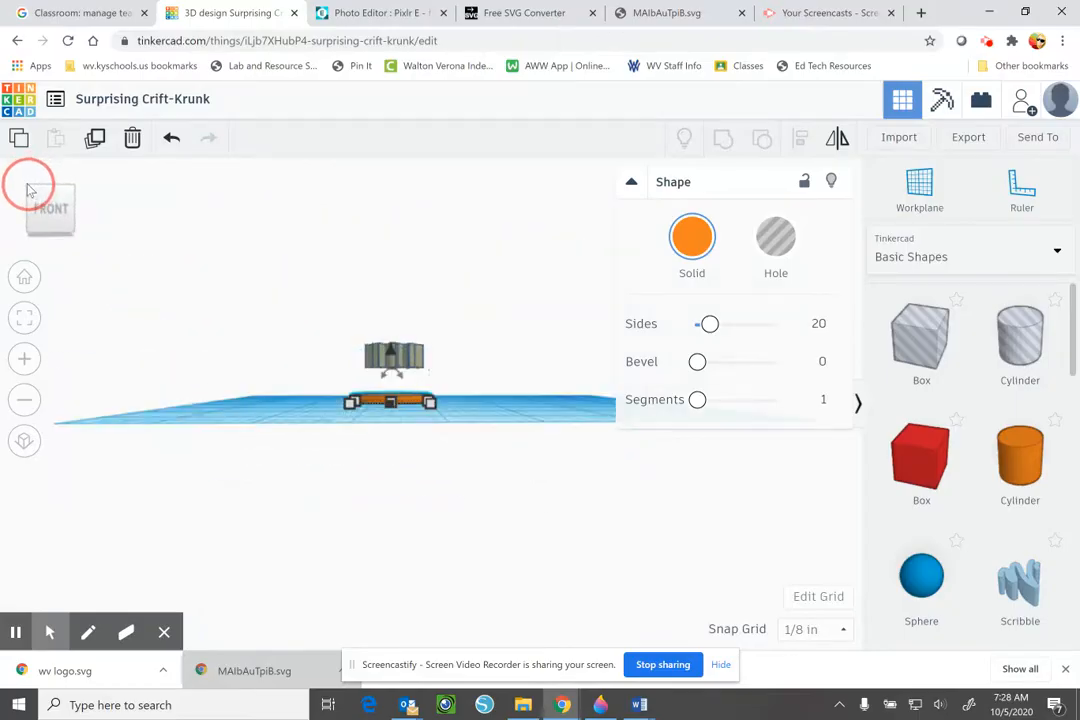
drag(393, 355, 404, 326)
click(53, 220)
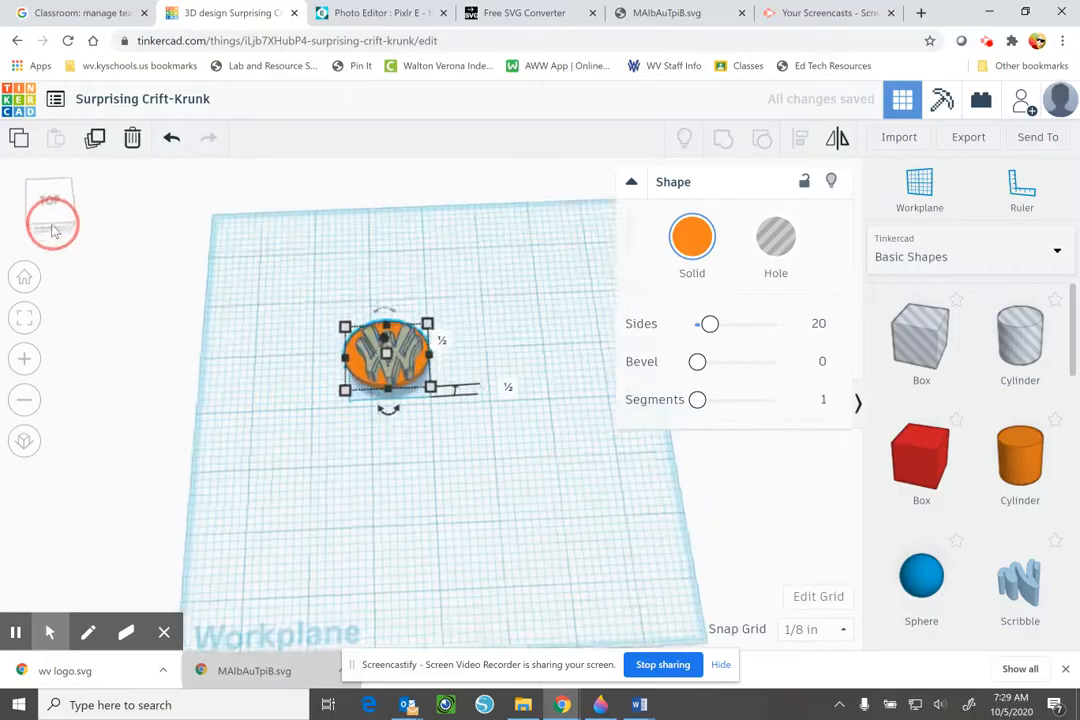
drag(431, 396, 433, 394)
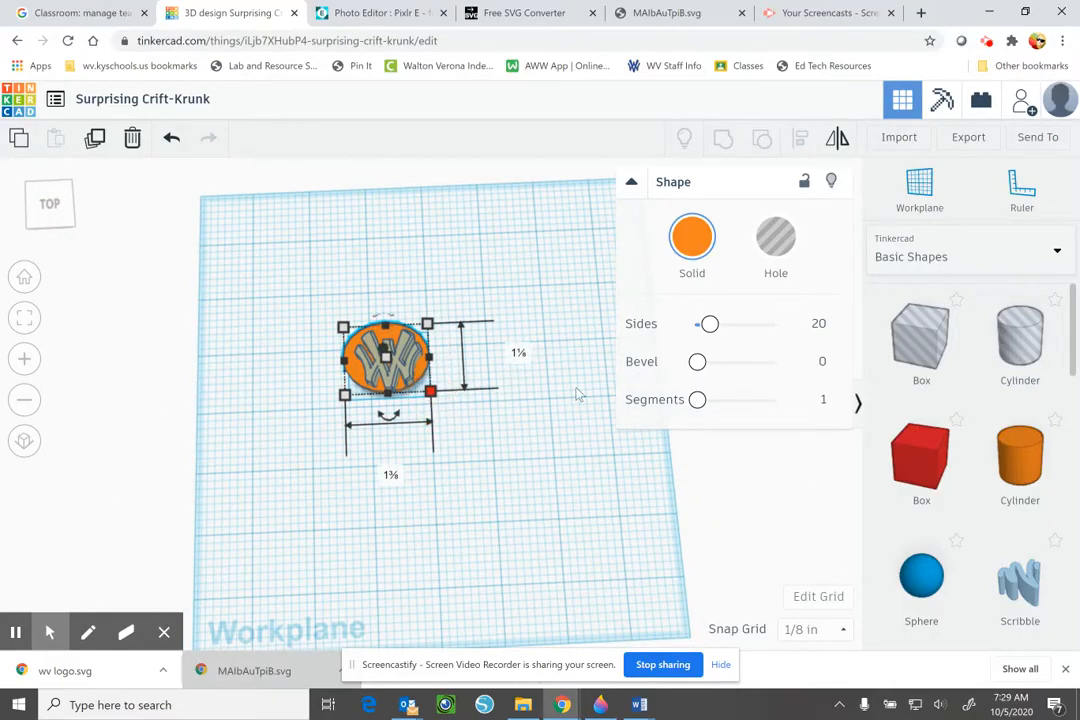
- Place a second cylinder in front of the oval base, about 1/2 inch high and 1 3/8 inches deep
drag(982, 465, 480, 458)
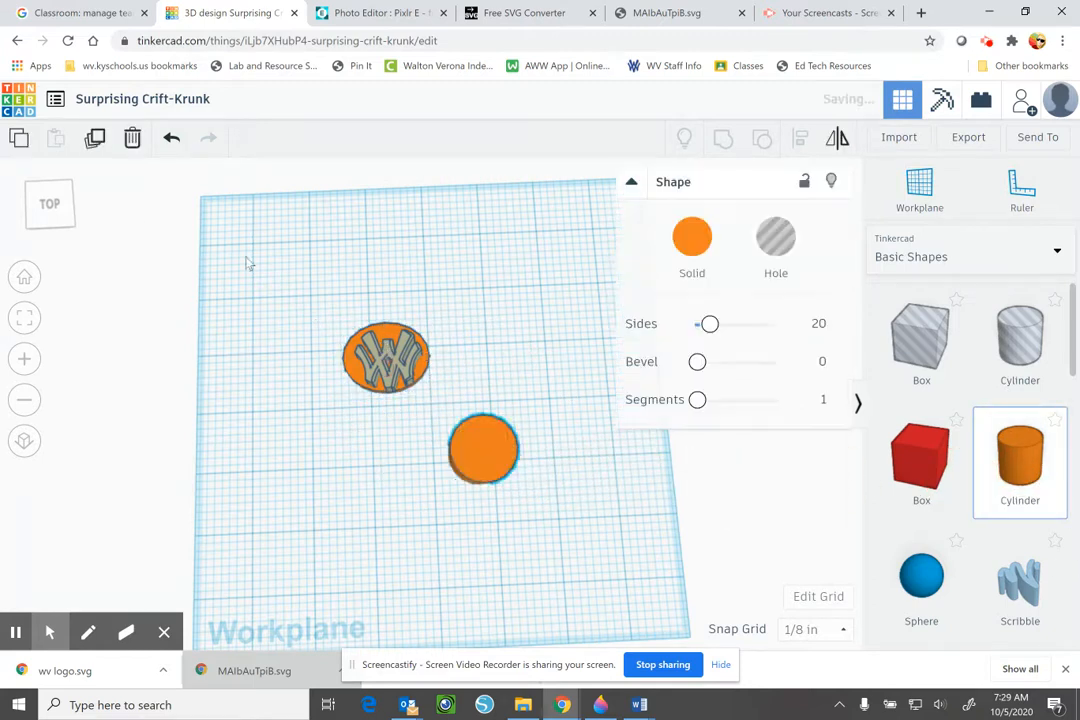
drag(35, 190, 46, 215)
drag(481, 368, 416, 388)
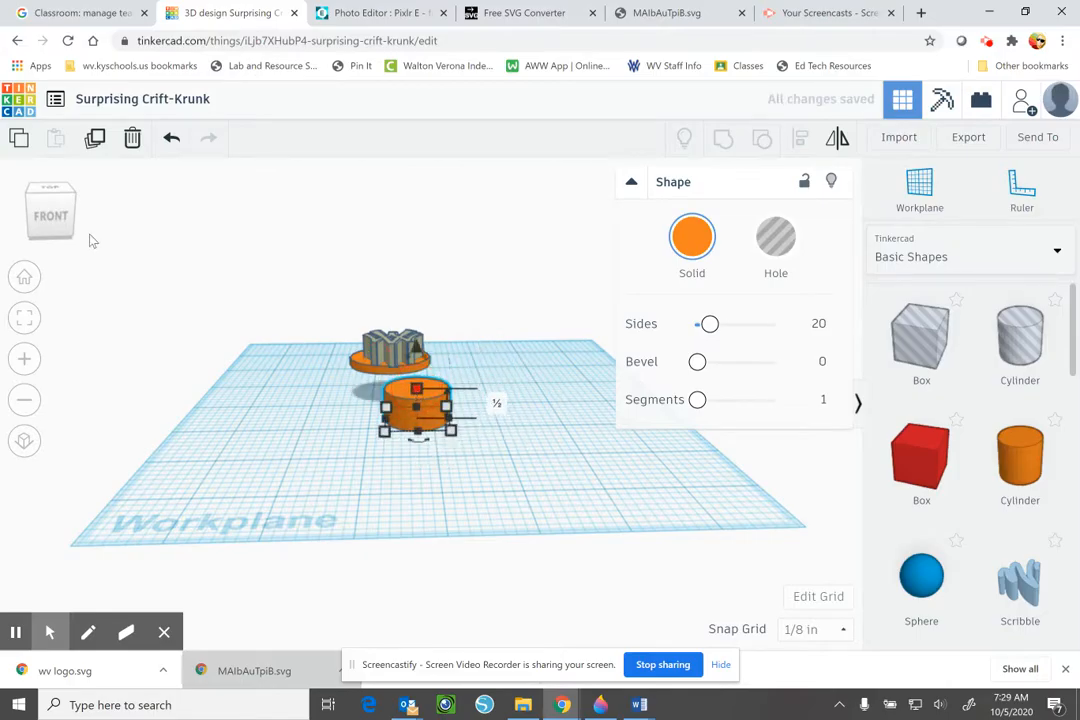
mouse_move(47, 215)
mouse_down()
mouse_move(47, 204)
mouse_move(47, 213)
mouse_up()
mouse_move(416, 385)
mouse_down()
mouse_move(427, 394)
mouse_move(414, 405)
mouse_up()
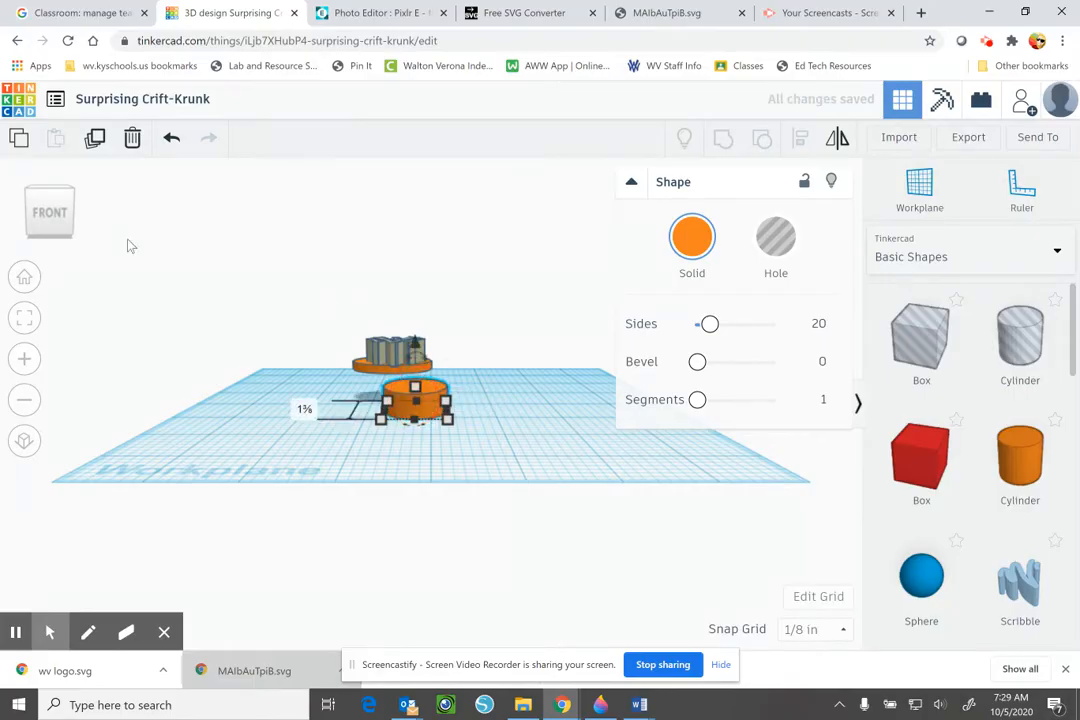
- From a top view, reshape the second cylinder to about 7/8 inch wide and 5/8 inch deep beneath the oval base
click(61, 208)
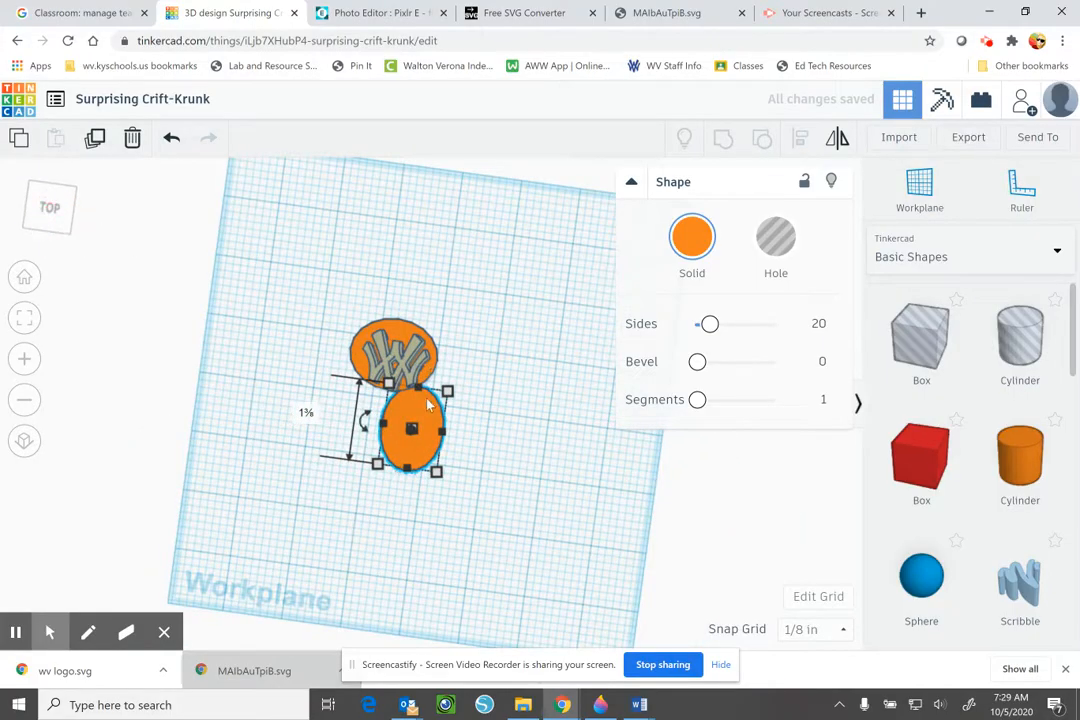
drag(418, 386, 396, 325)
drag(389, 396, 369, 392)
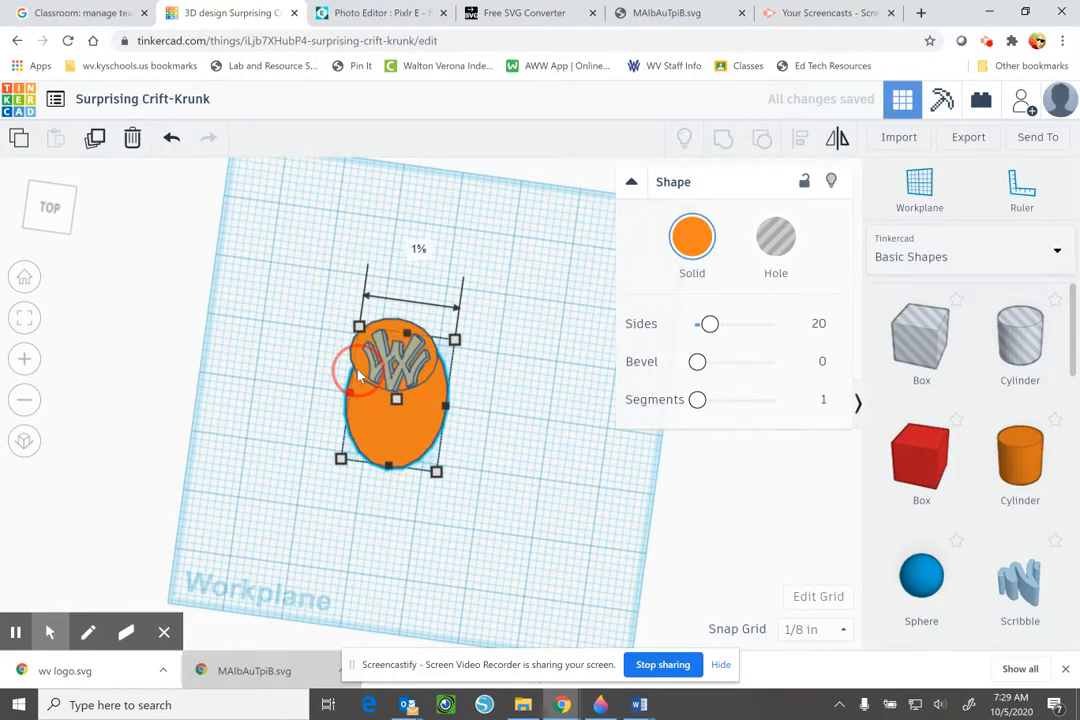
drag(388, 453, 390, 375)
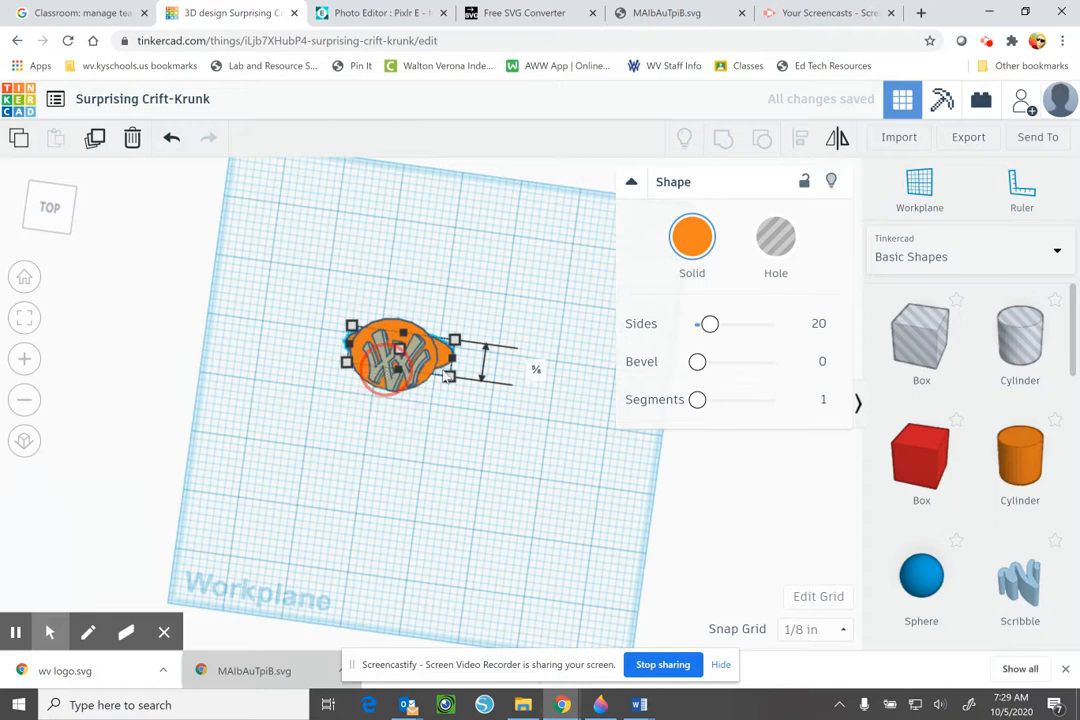
drag(452, 360, 418, 360)
drag(347, 345, 365, 355)
- From a front view, raise the handle cylinder about 1/8 inch to meet the base and center it at about 7/8 inch wide
click(48, 212)
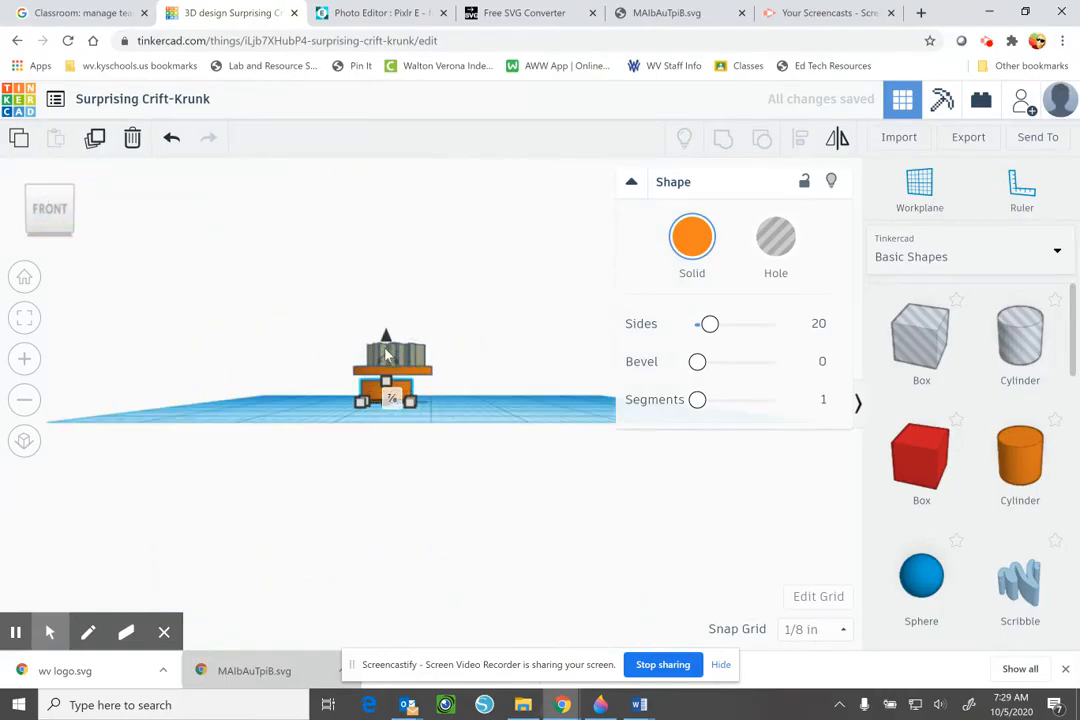
drag(386, 341, 386, 333)
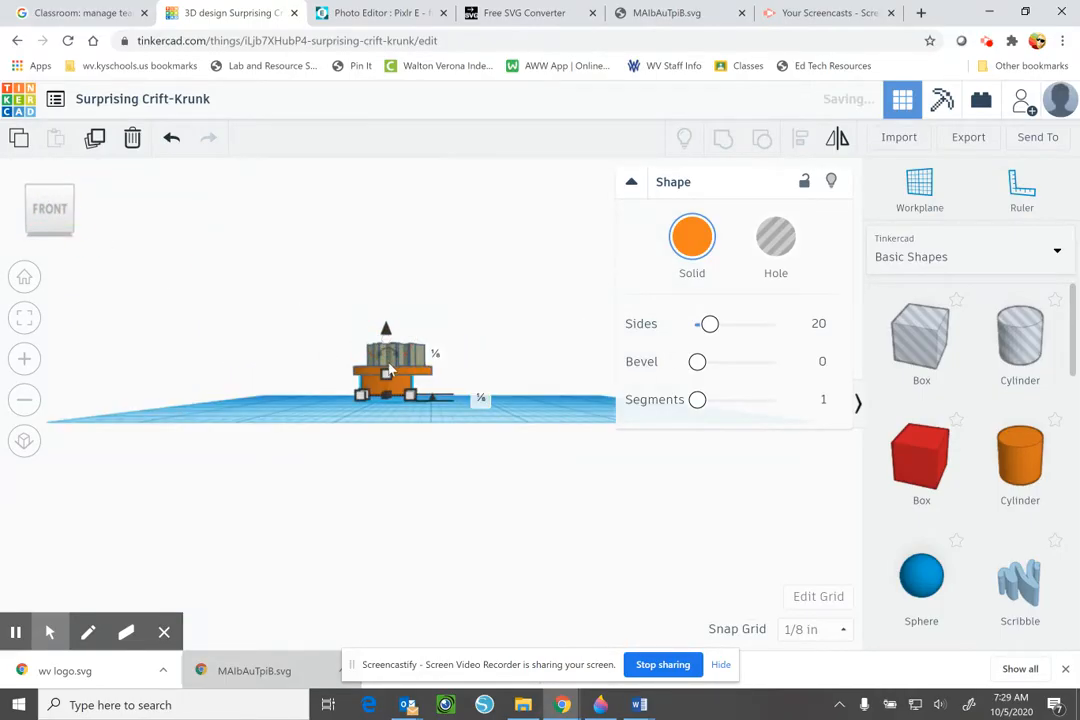
click(387, 397)
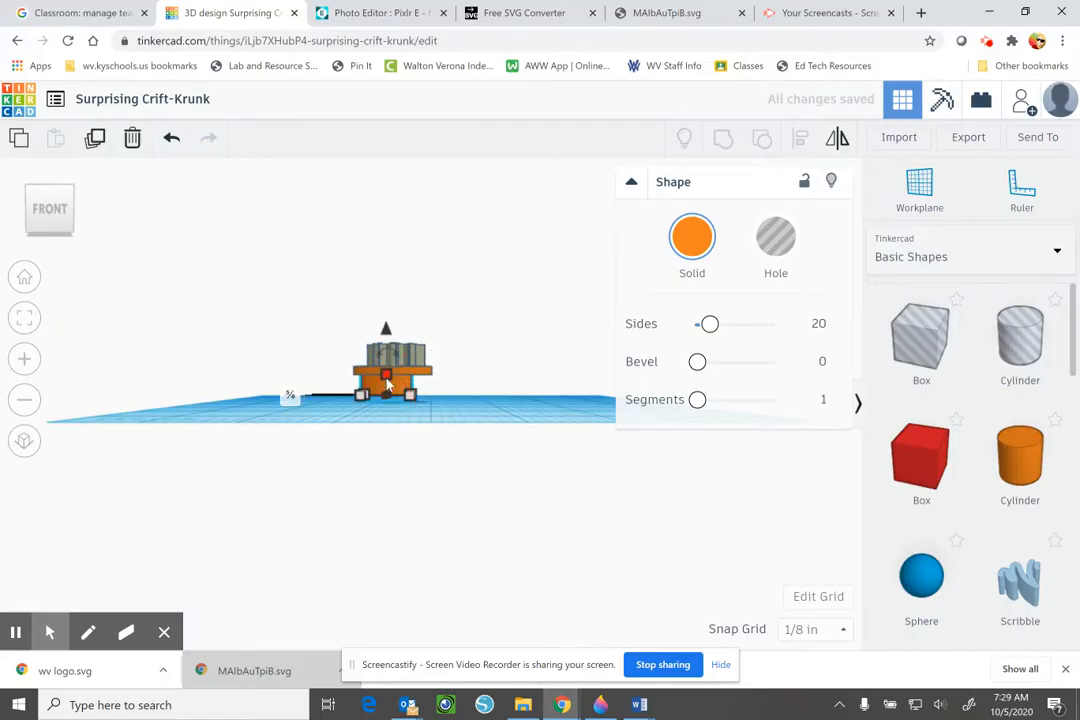
click(403, 382)
click(407, 390)
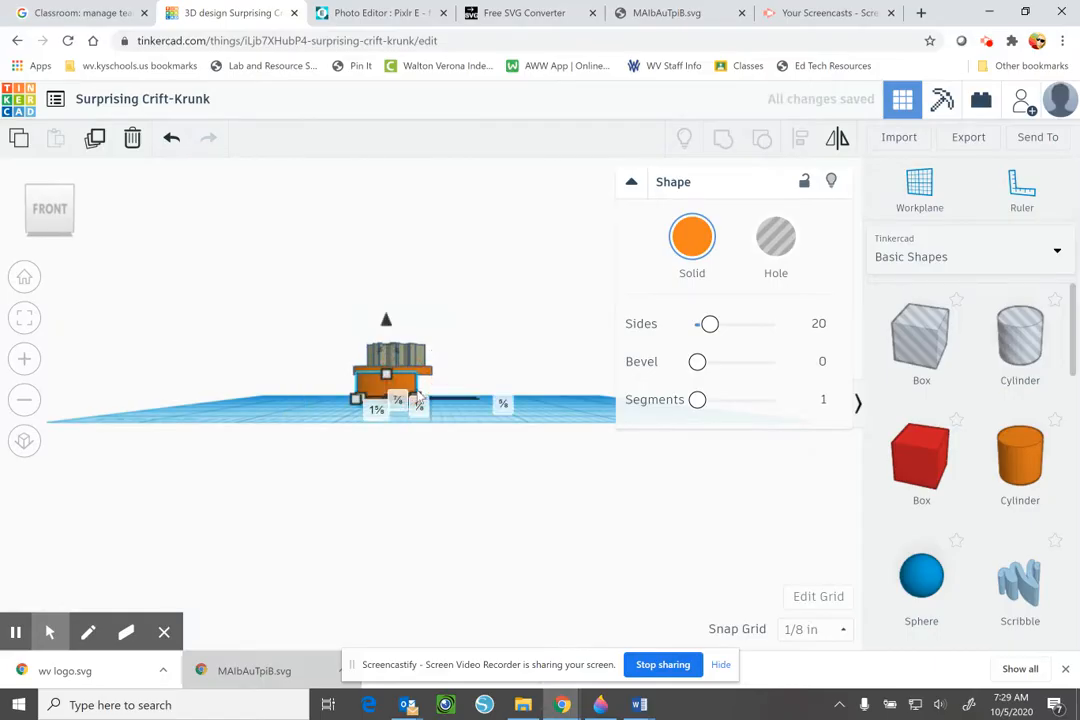
drag(418, 400, 366, 397)
- From the left side, resize the handle cylinder's ends so that it sits beneath the oval base
click(50, 209)
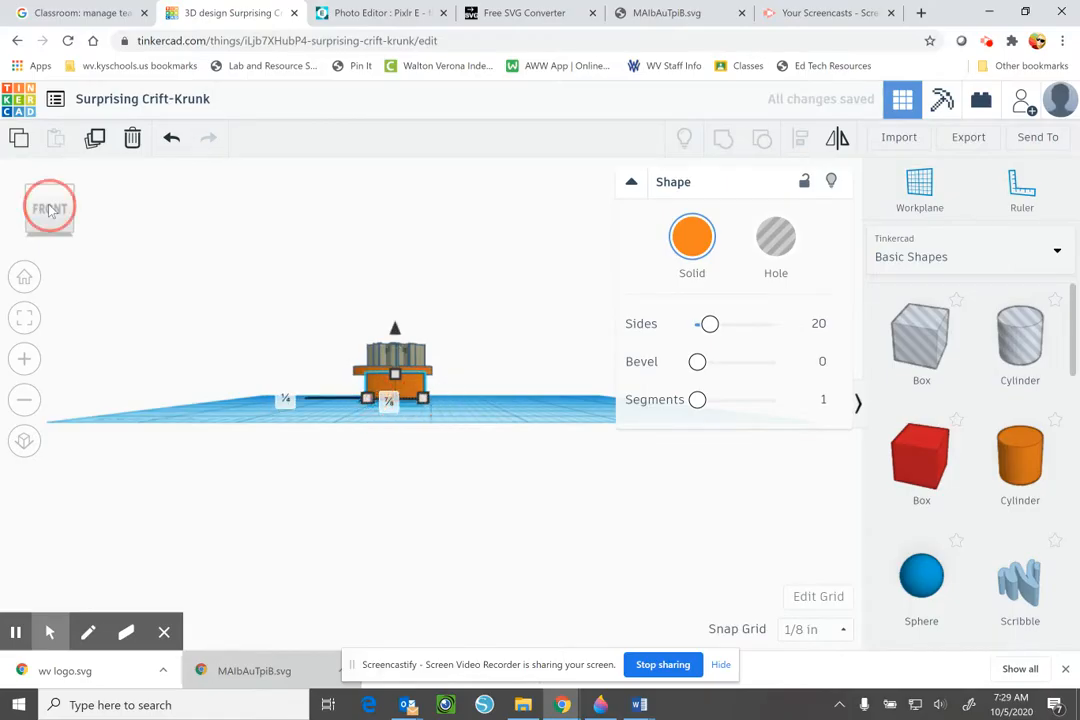
drag(50, 206, 217, 275)
drag(463, 399, 372, 403)
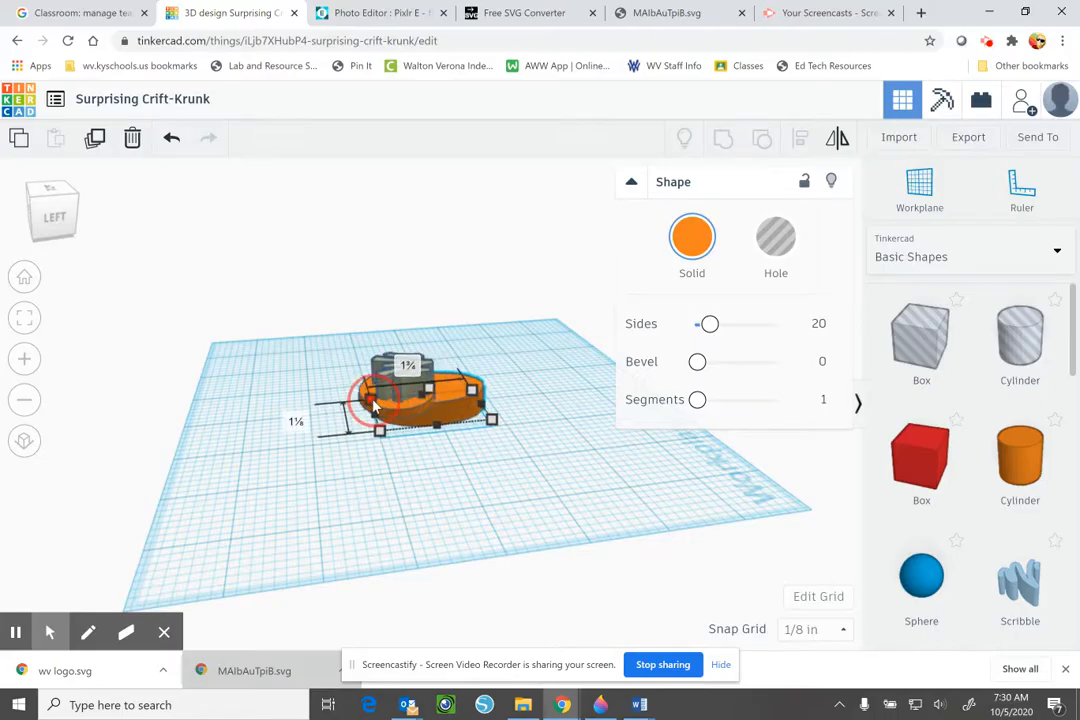
drag(470, 398, 400, 398)
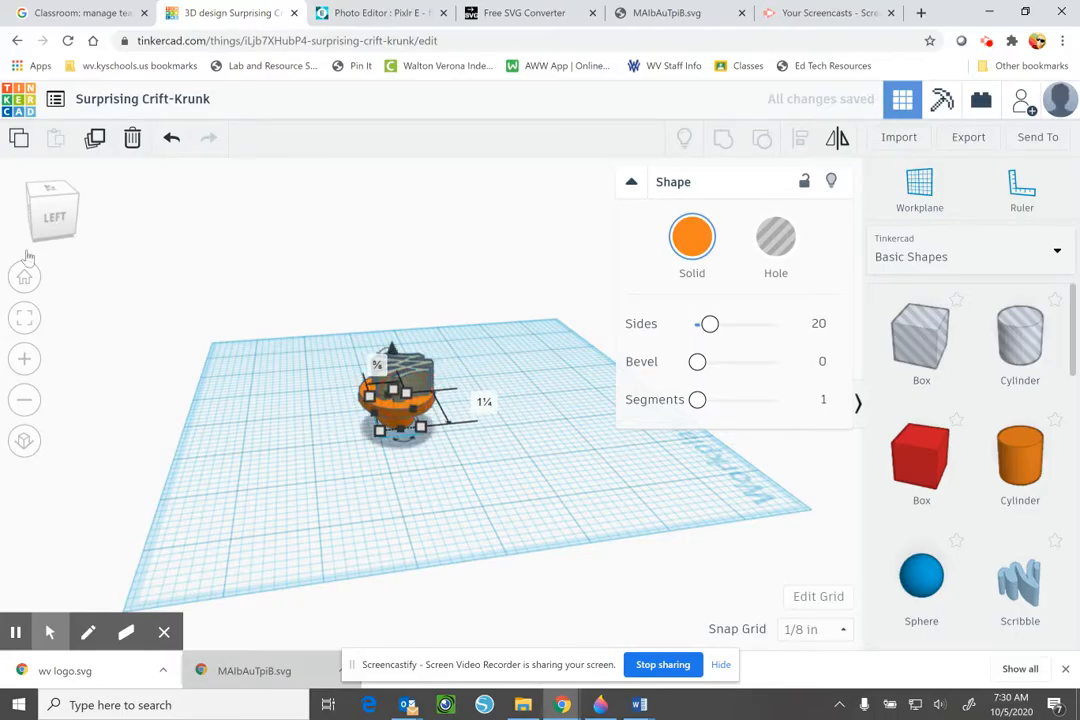
- Readjust the handle cylinder from the side and top views, bringing its depth to about 3/4 inch
click(40, 192)
drag(40, 193, 16, 190)
drag(422, 398, 396, 402)
click(55, 218)
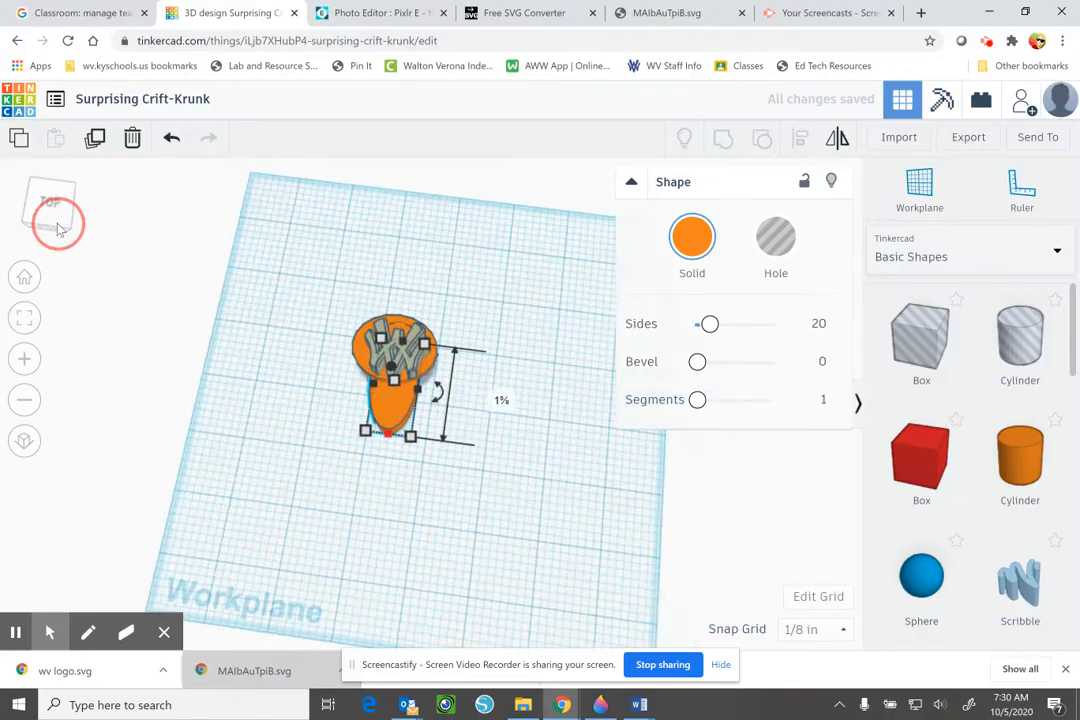
drag(388, 440, 386, 385)
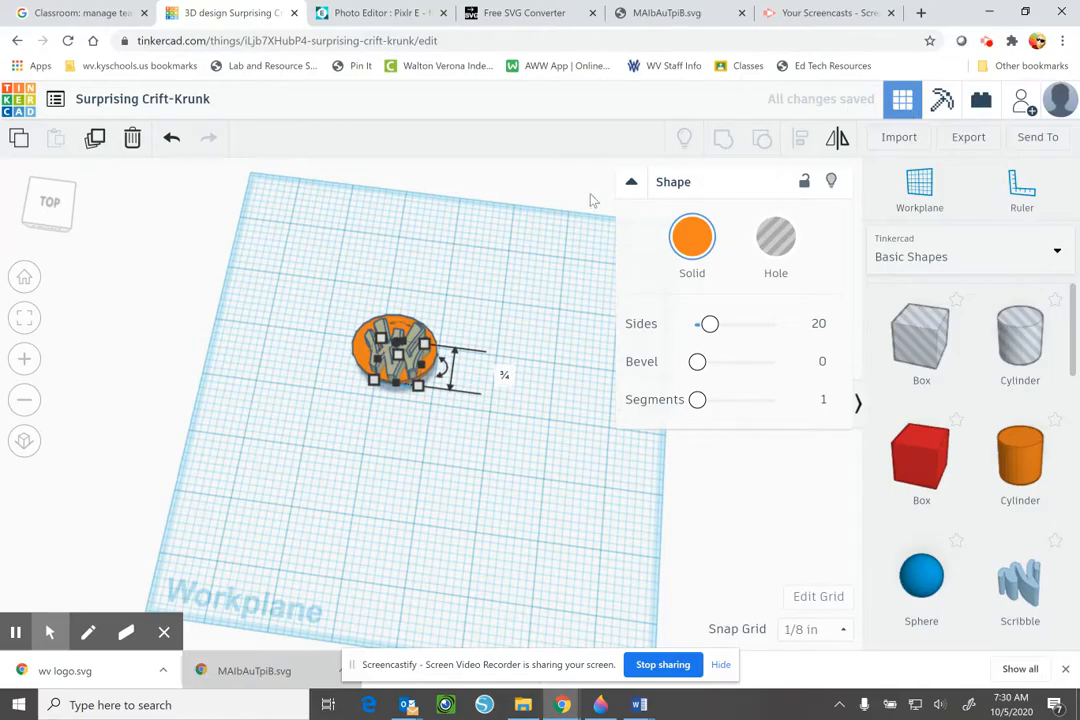
drag(40, 226, 50, 212)
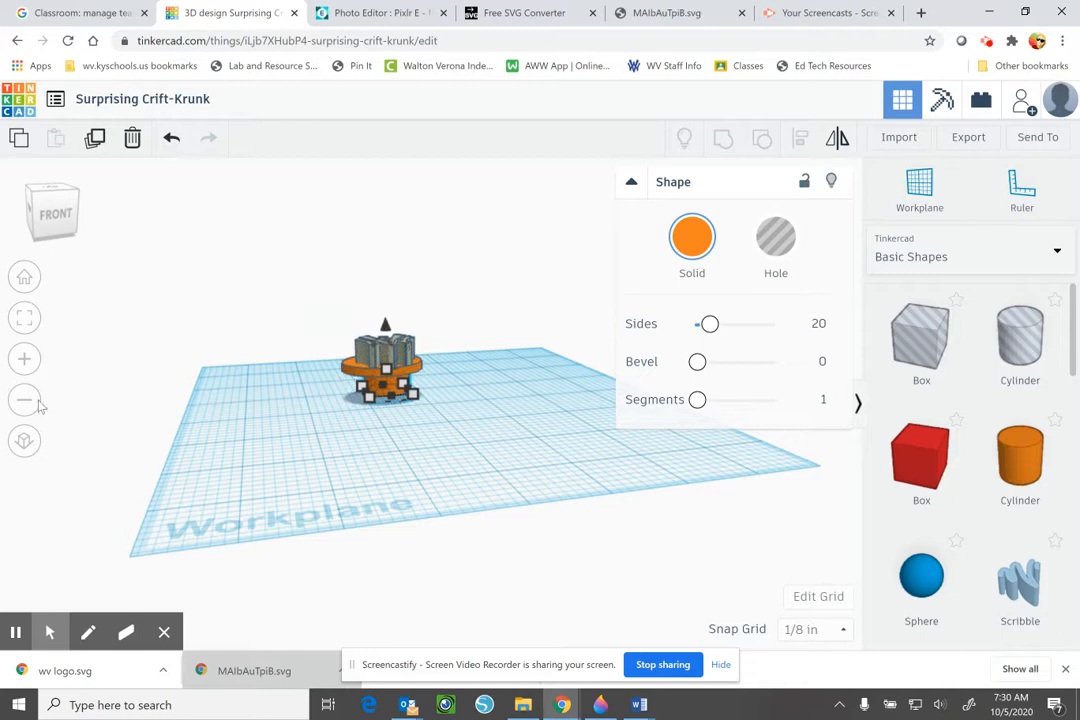
mouse_move(17, 213)
mouse_down()
mouse_move(42, 212)
mouse_move(34, 224)
mouse_up()
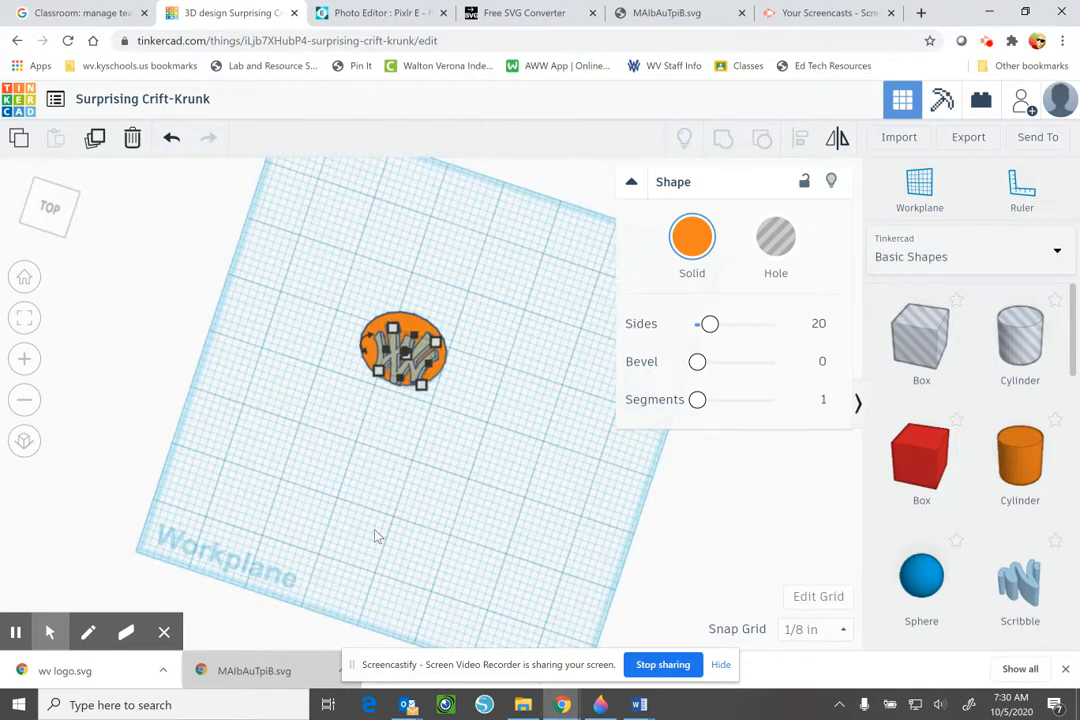